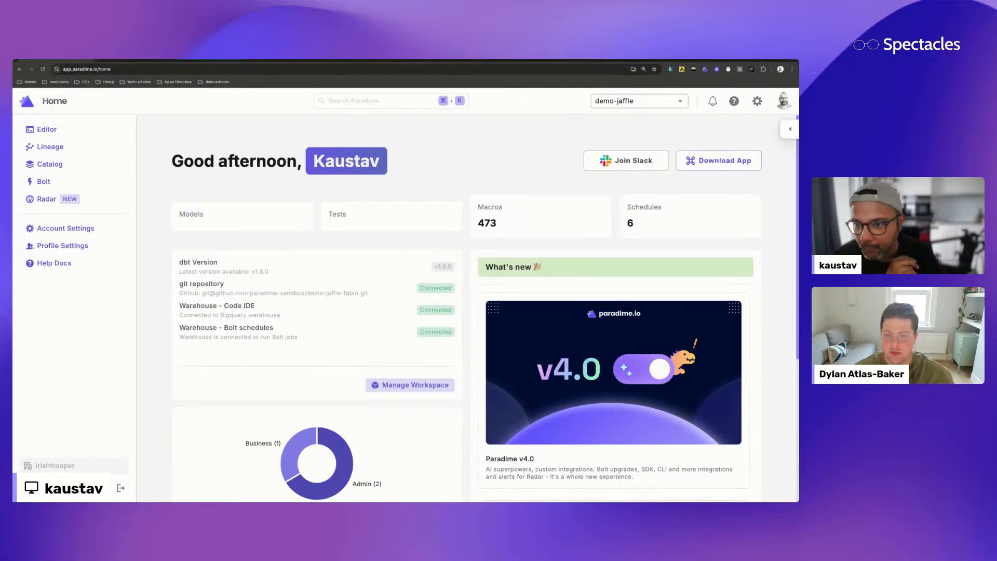
Switch to Spectacles and open the Paradime PRs suite from the list of suites.
{"action": "left_click", "coordinate": [208, 61]}
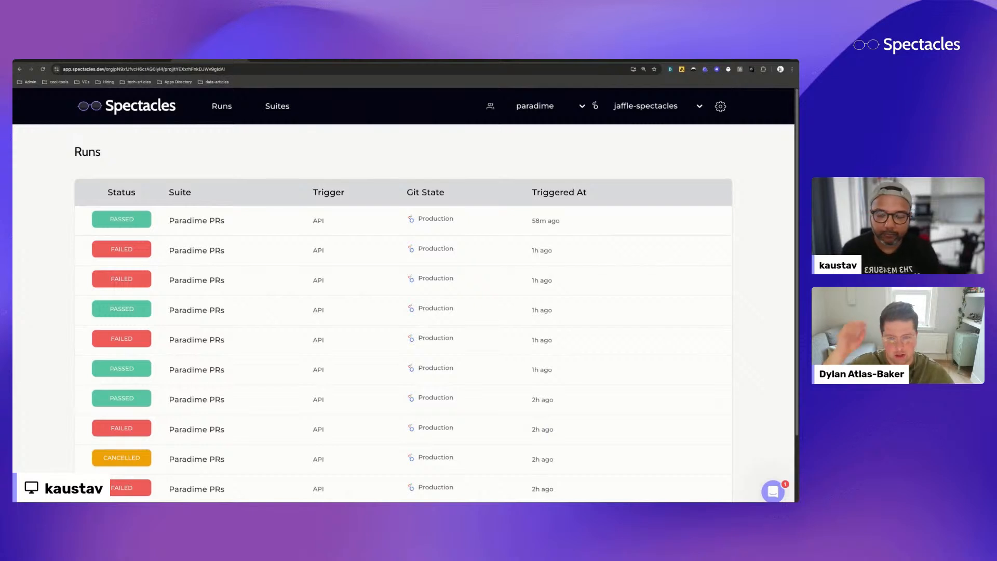
{"action": "left_click", "coordinate": [278, 106]}
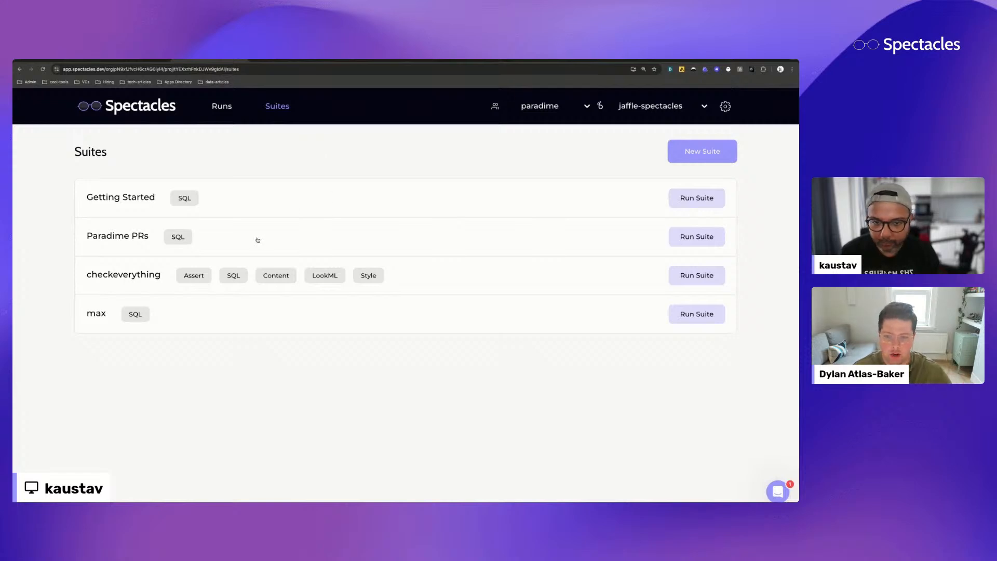
{"action": "left_click", "coordinate": [572, 241]}
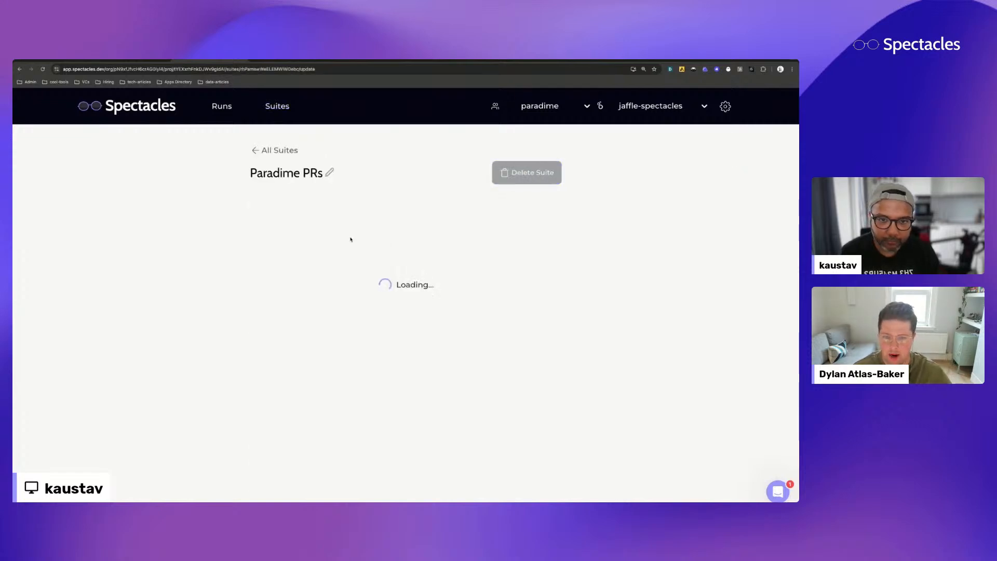
Examine the Paradime PRs suite's triggers, notifications, dbt_schema user attribute and SQL Validator settings.
{"action": "scroll", "coordinate": [196, 285], "scroll_direction": "down", "scroll_amount": 1}
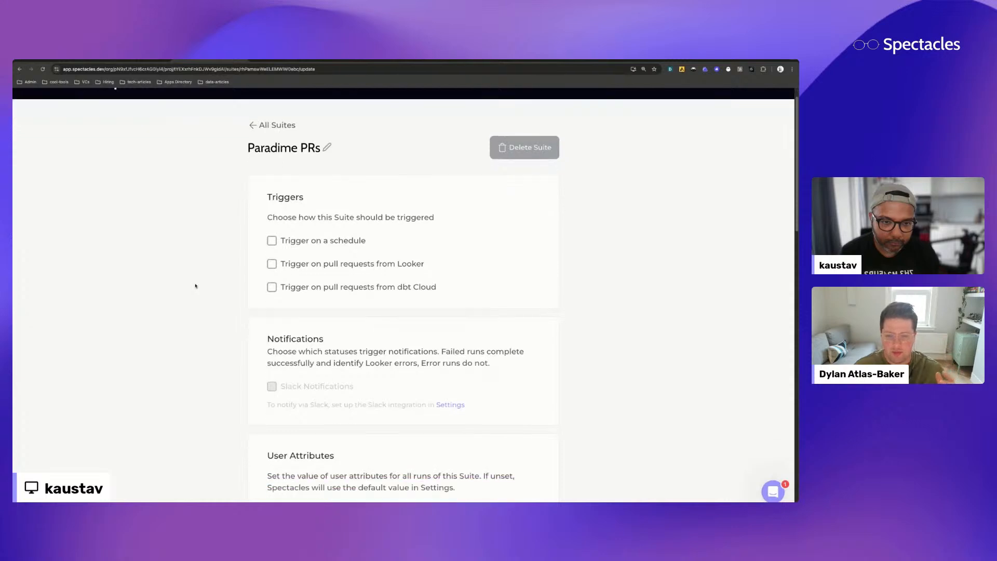
{"action": "scroll", "coordinate": [223, 270], "scroll_direction": "down", "scroll_amount": 1}
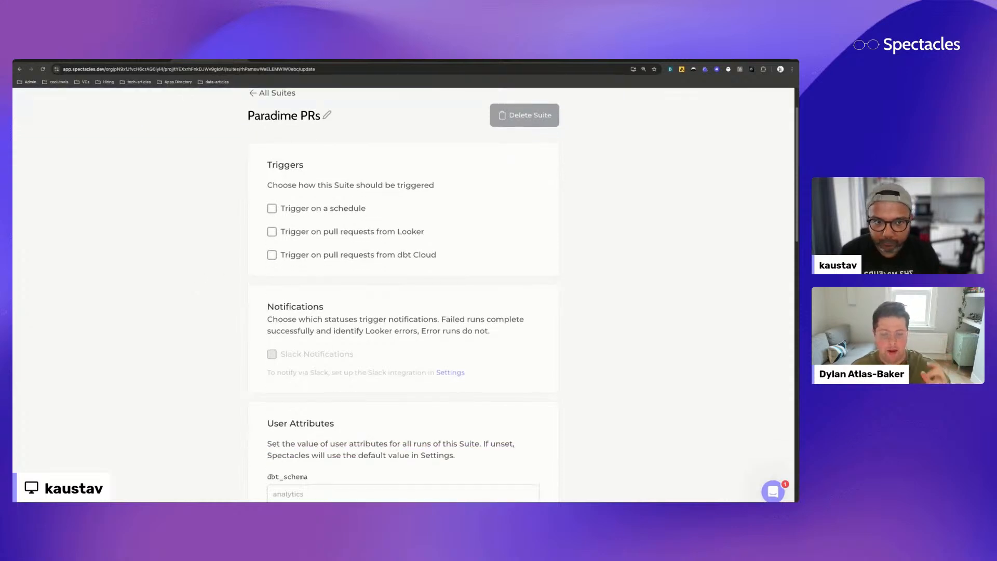
{"action": "scroll", "coordinate": [403, 290], "scroll_direction": "down", "scroll_amount": 1}
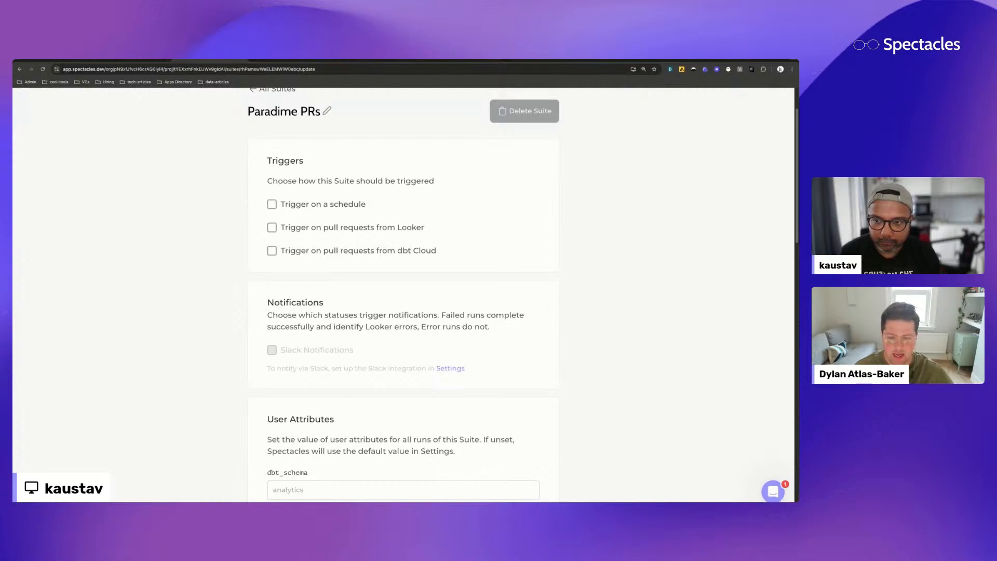
{"action": "scroll", "coordinate": [404, 293], "scroll_direction": "down", "scroll_amount": 1}
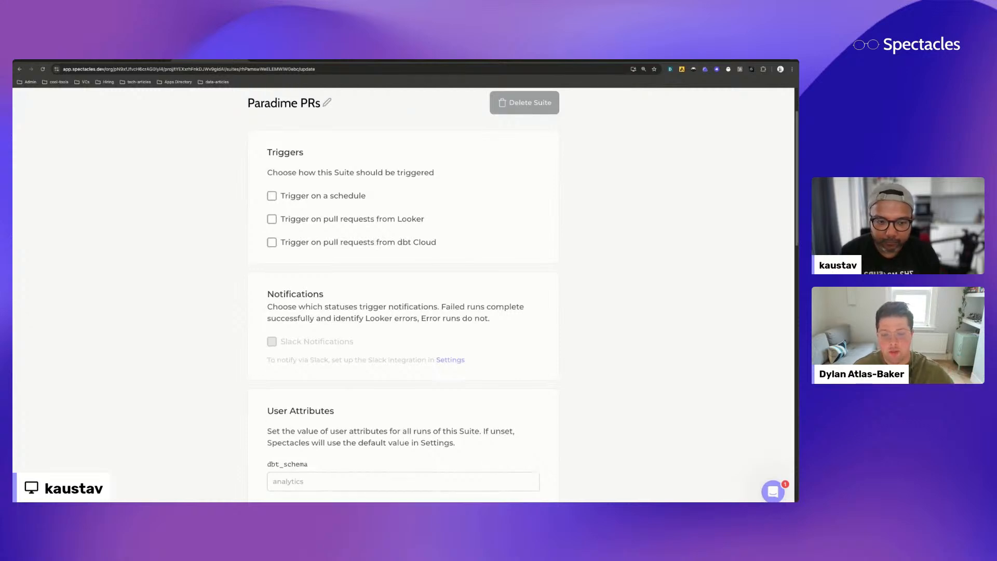
{"action": "scroll", "coordinate": [404, 294], "scroll_direction": "down", "scroll_amount": 5}
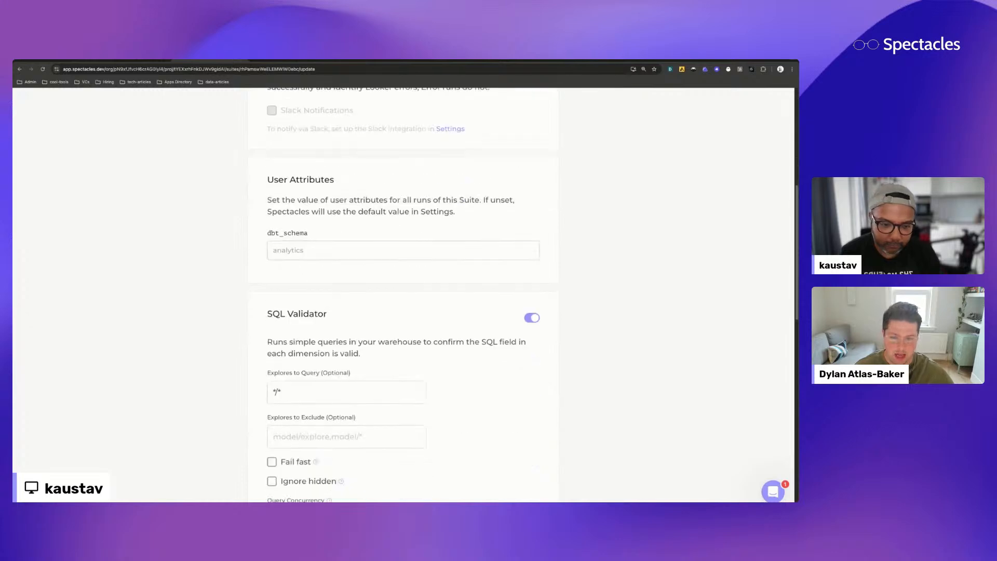
{"action": "scroll", "coordinate": [404, 294], "scroll_direction": "down", "scroll_amount": 3}
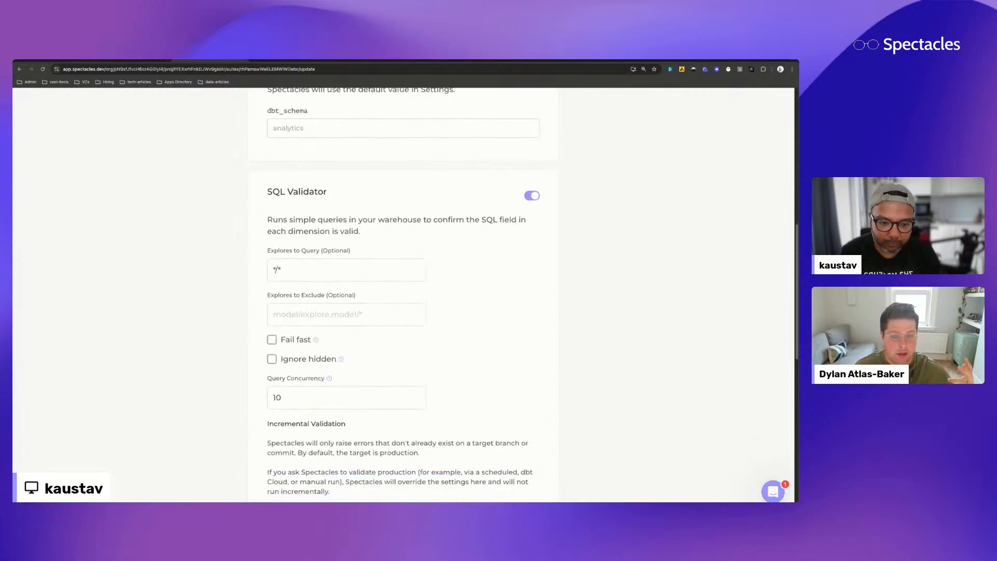
{"action": "scroll", "coordinate": [403, 294], "scroll_direction": "down", "scroll_amount": 1}
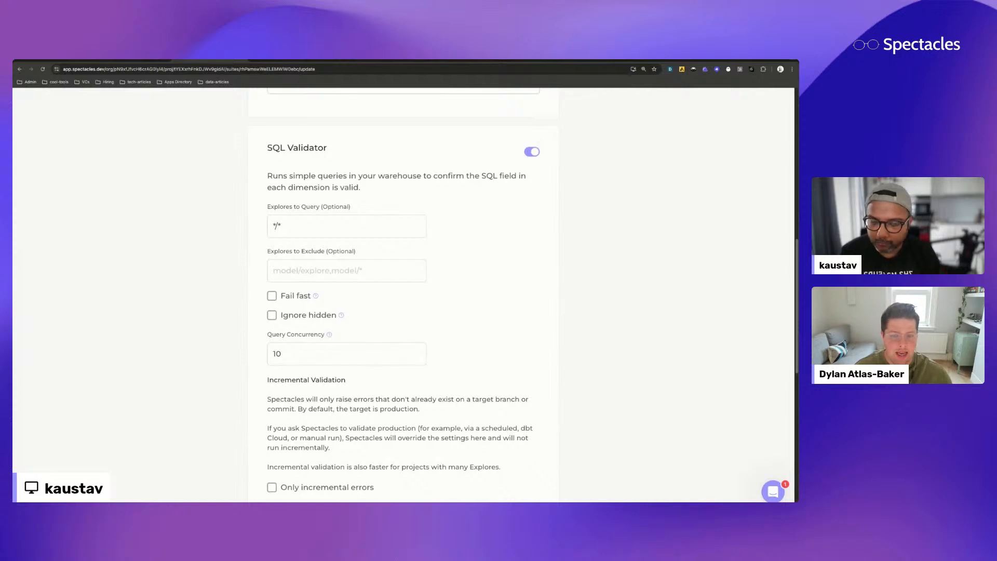
{"action": "scroll", "coordinate": [403, 294], "scroll_direction": "down", "scroll_amount": 1}
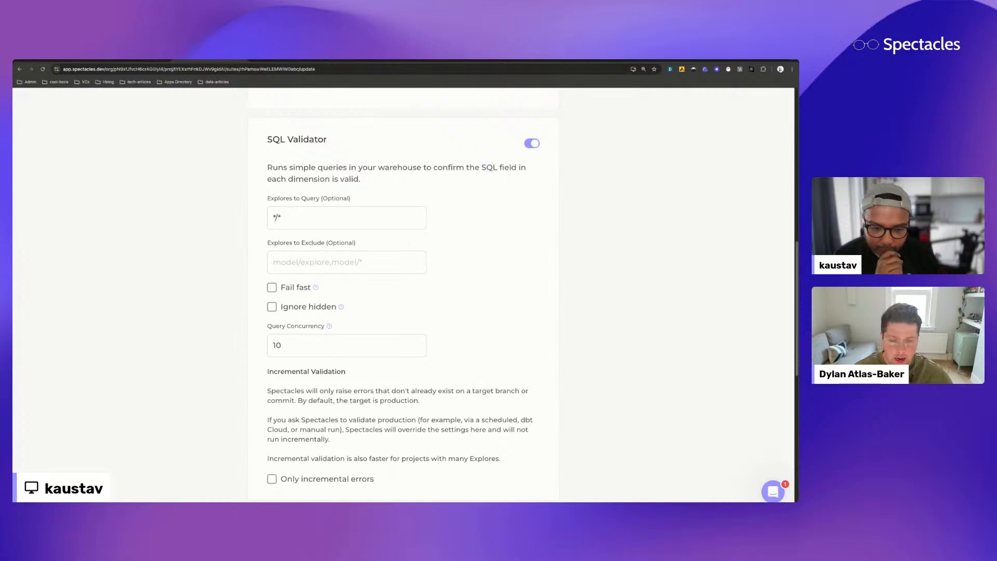
Examine the suite's incremental errors option and its Assert, Content, LookML and Style Validator sections.
{"action": "scroll", "coordinate": [403, 295], "scroll_direction": "down", "scroll_amount": 6}
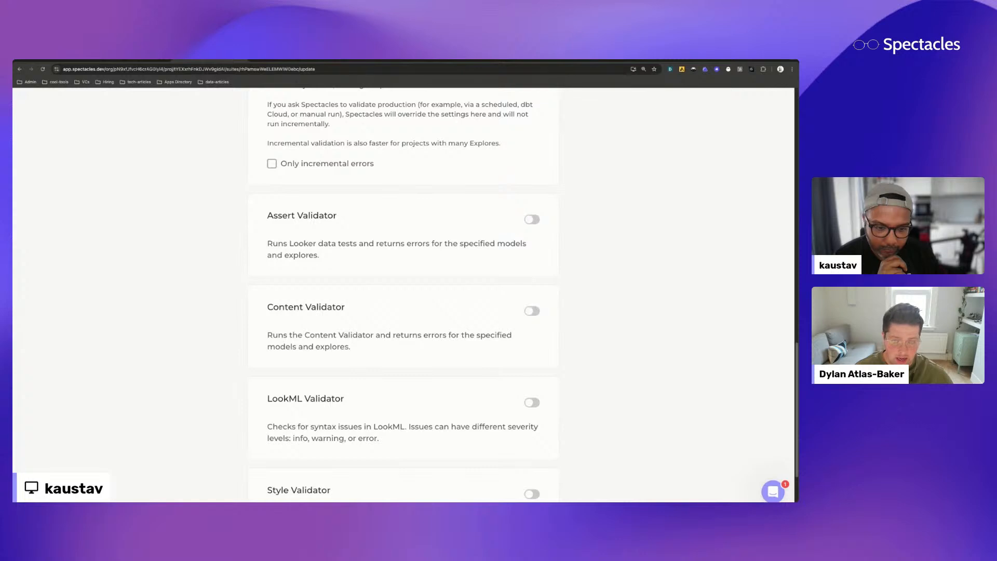
{"action": "scroll", "coordinate": [403, 295], "scroll_direction": "down", "scroll_amount": 1}
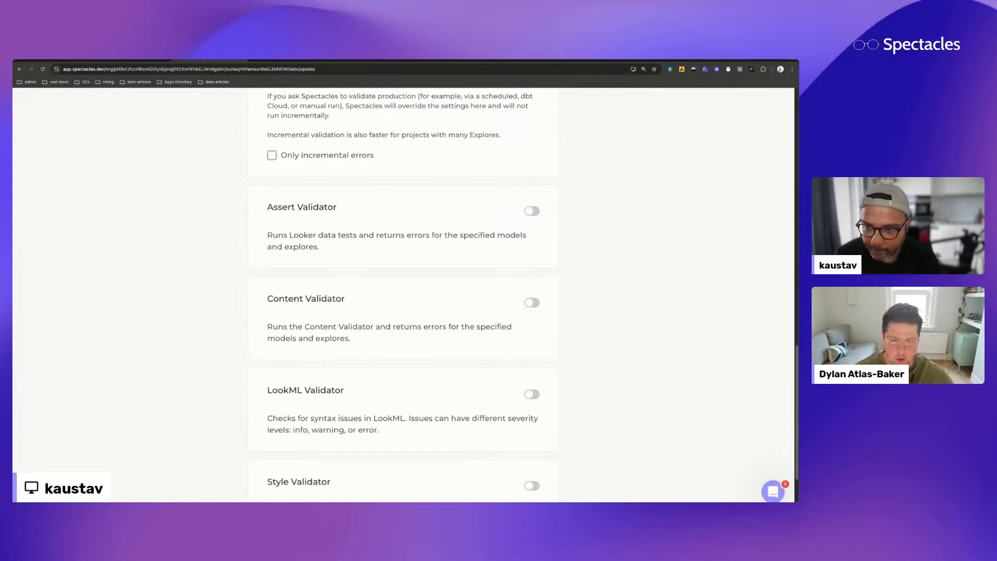
{"action": "scroll", "coordinate": [404, 295], "scroll_direction": "down", "scroll_amount": 1}
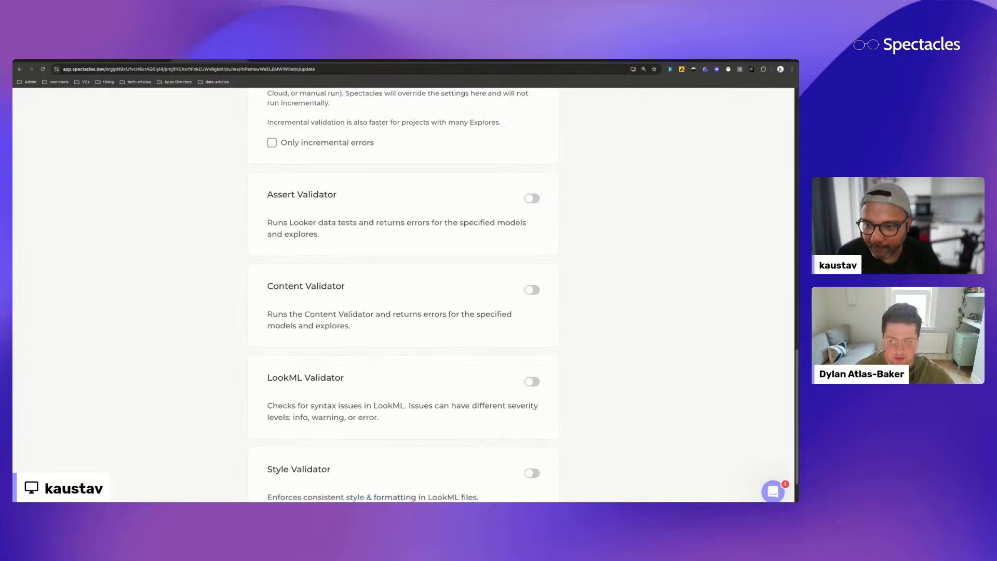
{"action": "scroll", "coordinate": [403, 295], "scroll_direction": "down", "scroll_amount": 1}
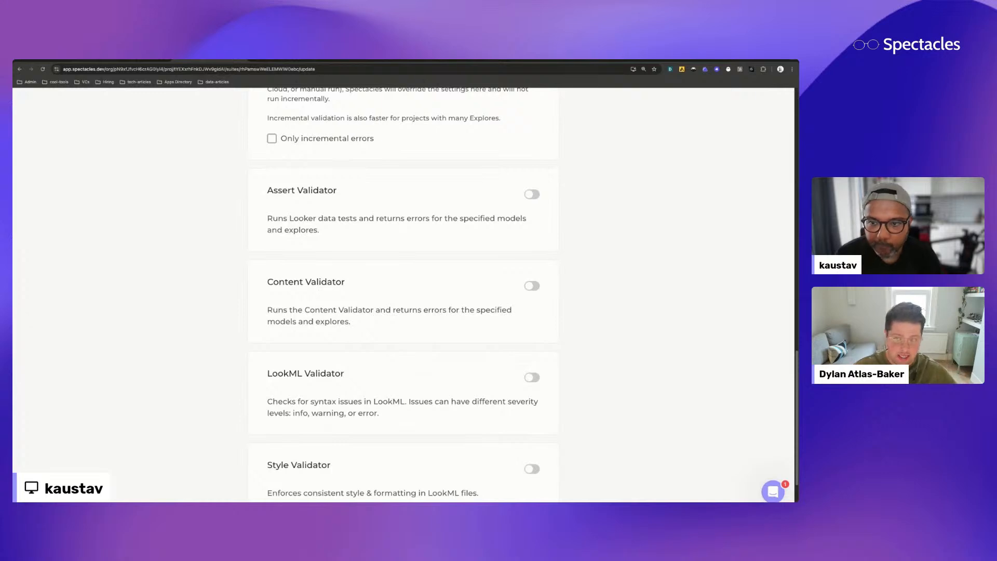
{"action": "scroll", "coordinate": [404, 295], "scroll_direction": "down", "scroll_amount": 1}
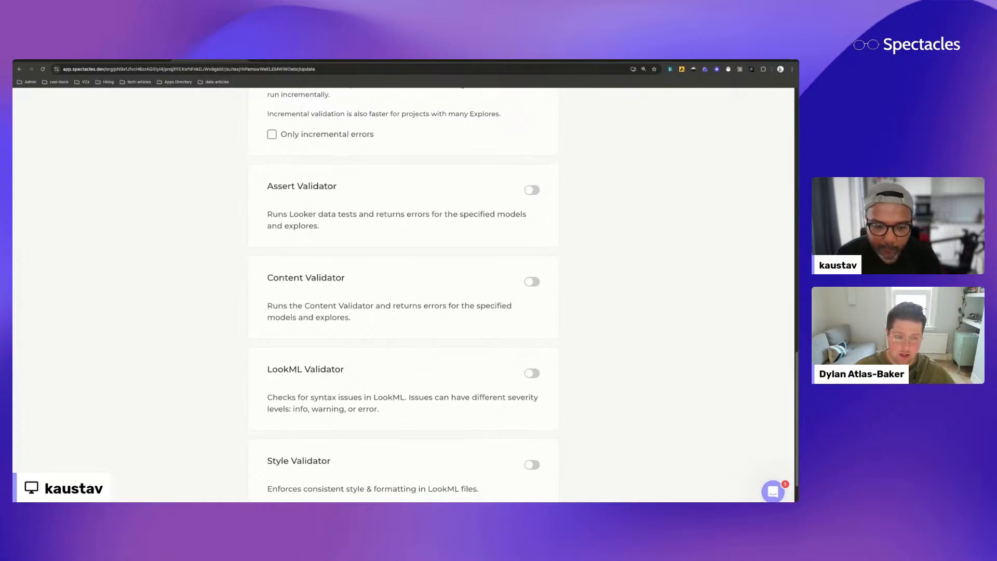
{"action": "scroll", "coordinate": [403, 295], "scroll_direction": "down", "scroll_amount": 3}
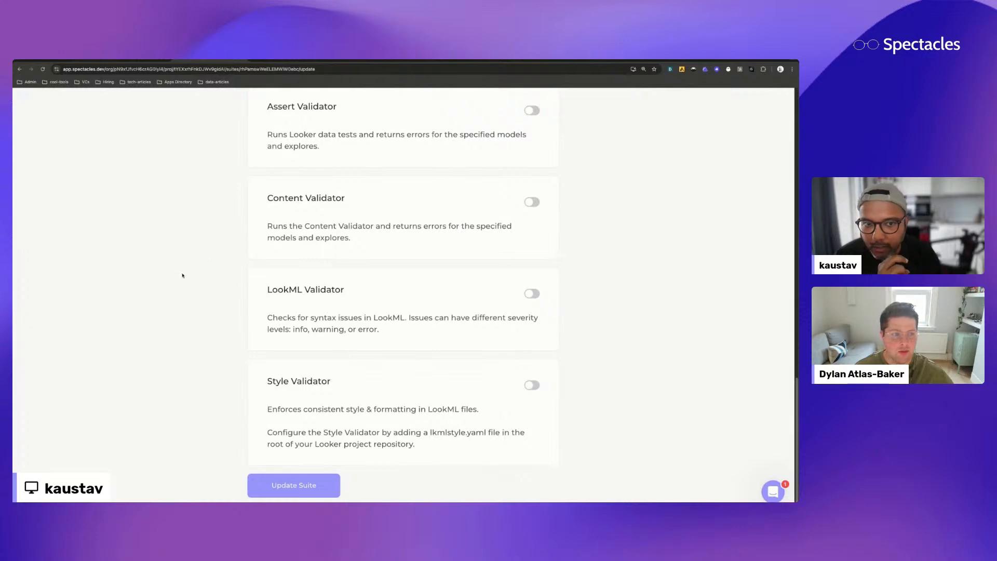
{"action": "scroll", "coordinate": [607, 232], "scroll_direction": "up", "scroll_amount": 15}
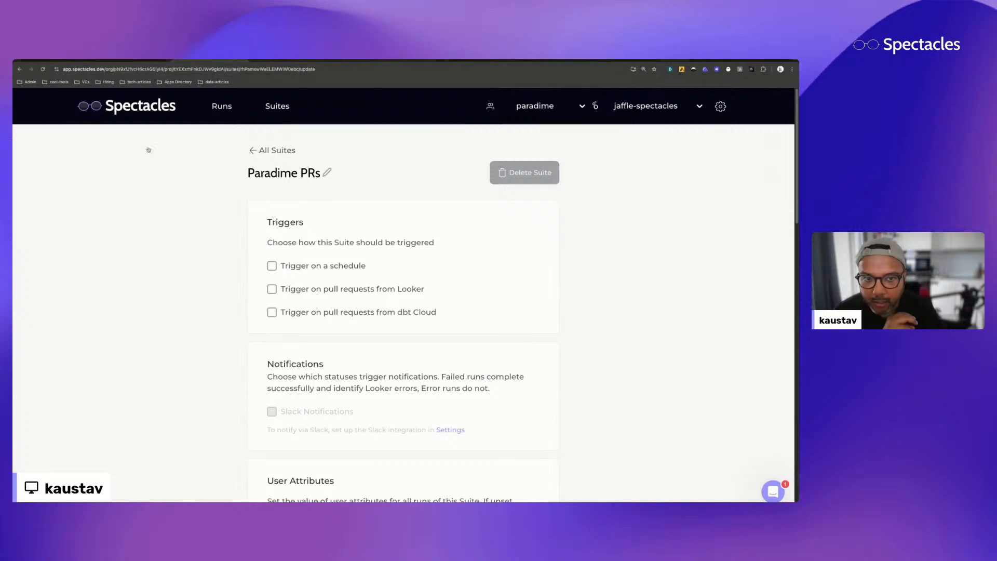
Open the Spectacles project settings and review the integrations, user attributes, workers, users, API key and deploy key sections.
{"action": "left_click", "coordinate": [720, 106]}
{"action": "scroll", "coordinate": [167, 291], "scroll_direction": "down", "scroll_amount": 3}
{"action": "scroll", "coordinate": [166, 292], "scroll_direction": "down", "scroll_amount": 10}
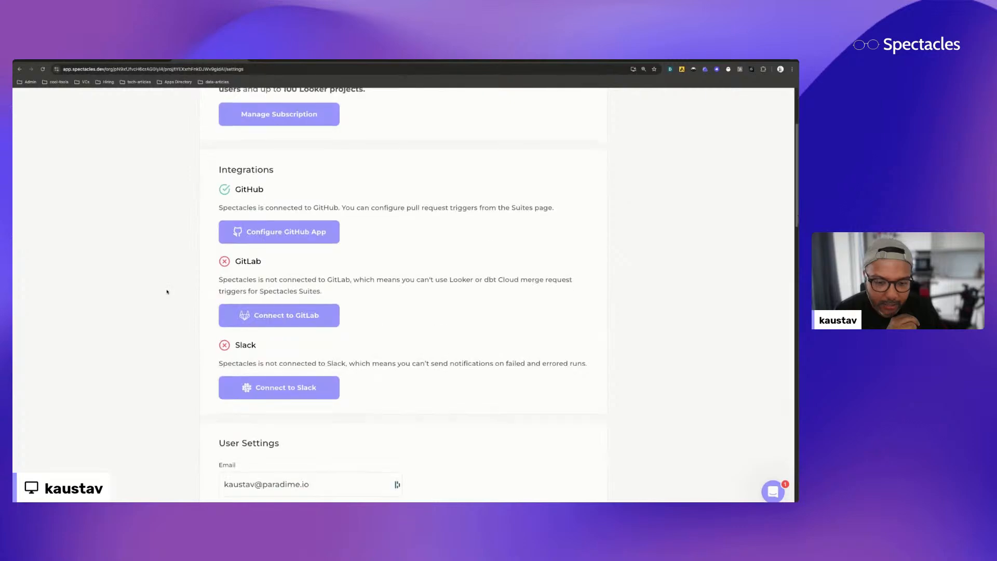
{"action": "scroll", "coordinate": [167, 292], "scroll_direction": "down", "scroll_amount": 3}
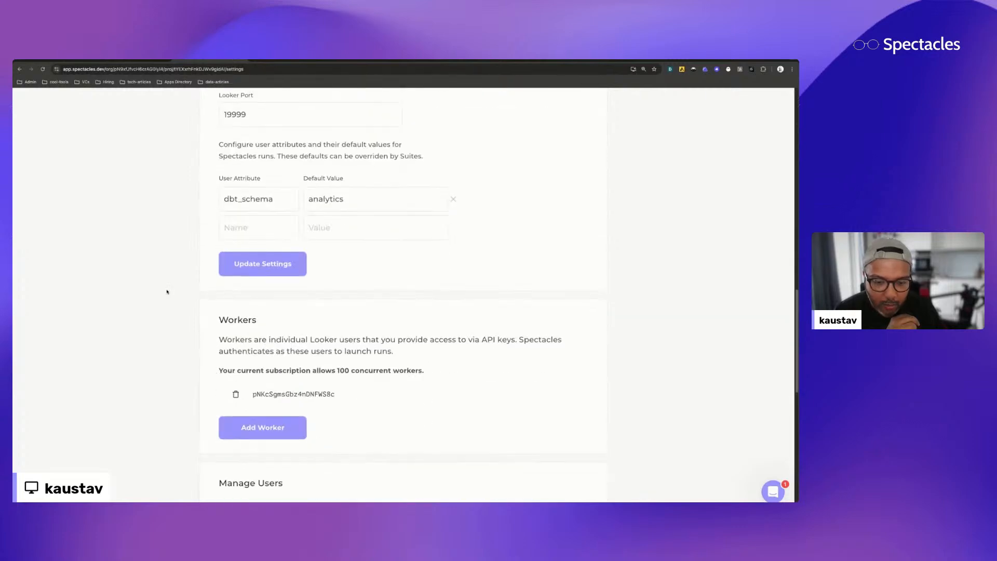
{"action": "scroll", "coordinate": [166, 292], "scroll_direction": "down", "scroll_amount": 9}
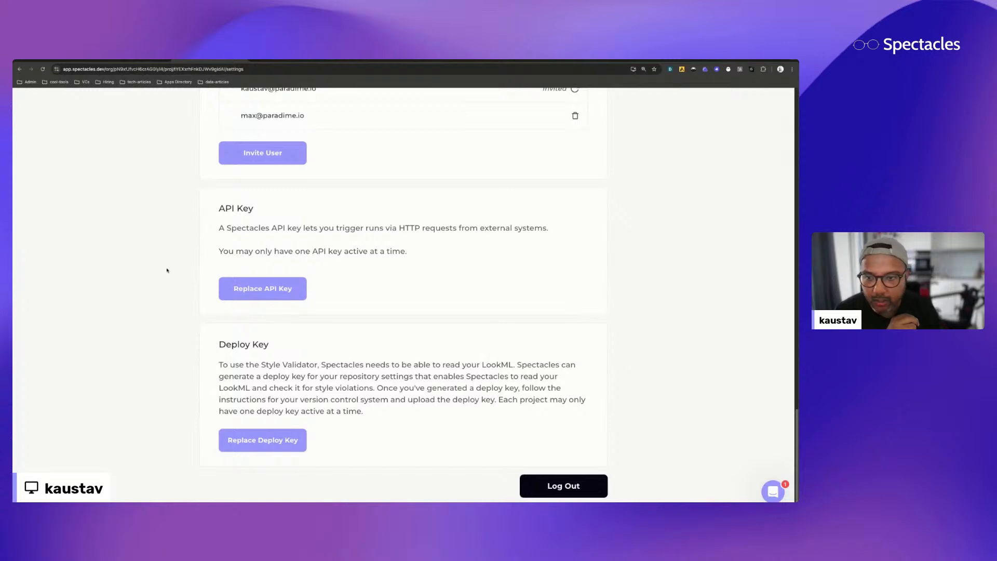
{"action": "scroll", "coordinate": [165, 243], "scroll_direction": "up", "scroll_amount": 4}
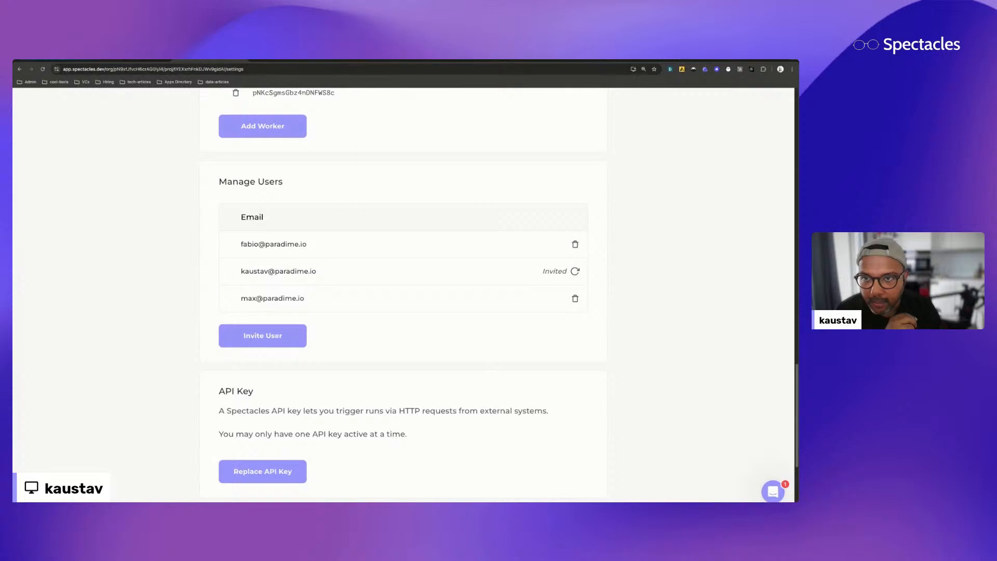
Switch to Paradime and open the workspace's account settings to review the Spectacles environment variables.
{"action": "left_click", "coordinate": [78, 61]}
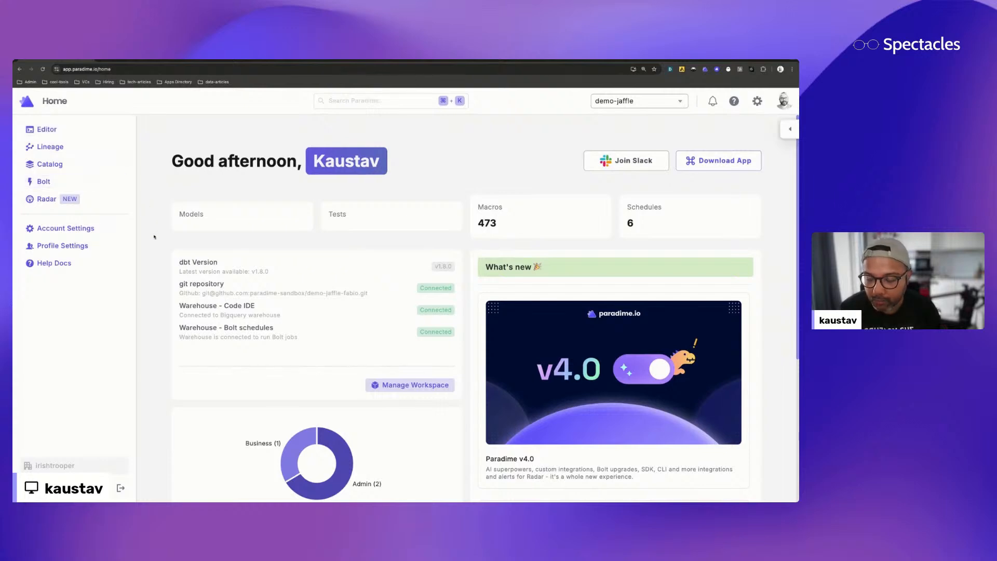
{"action": "left_click", "coordinate": [74, 229]}
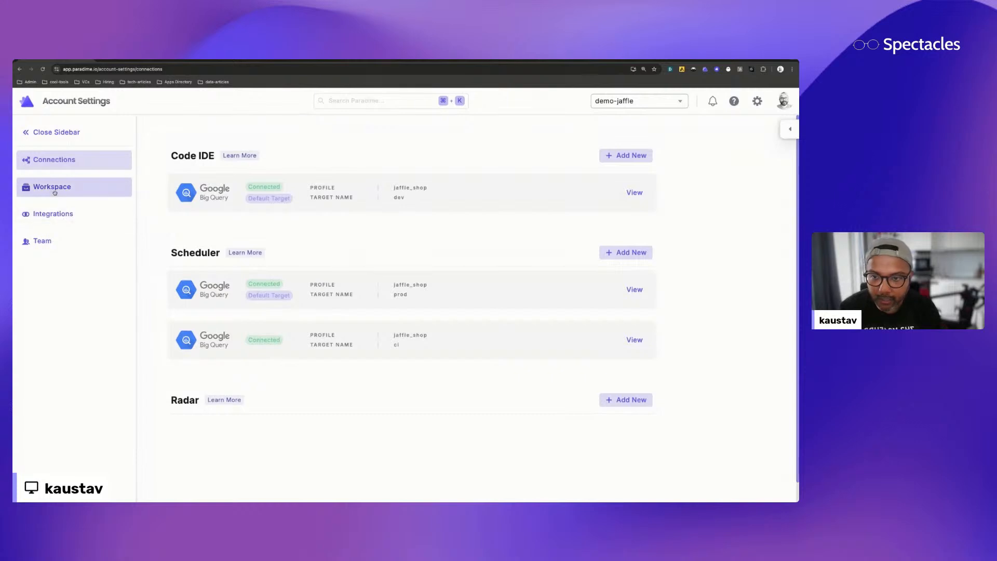
{"action": "left_click", "coordinate": [54, 193]}
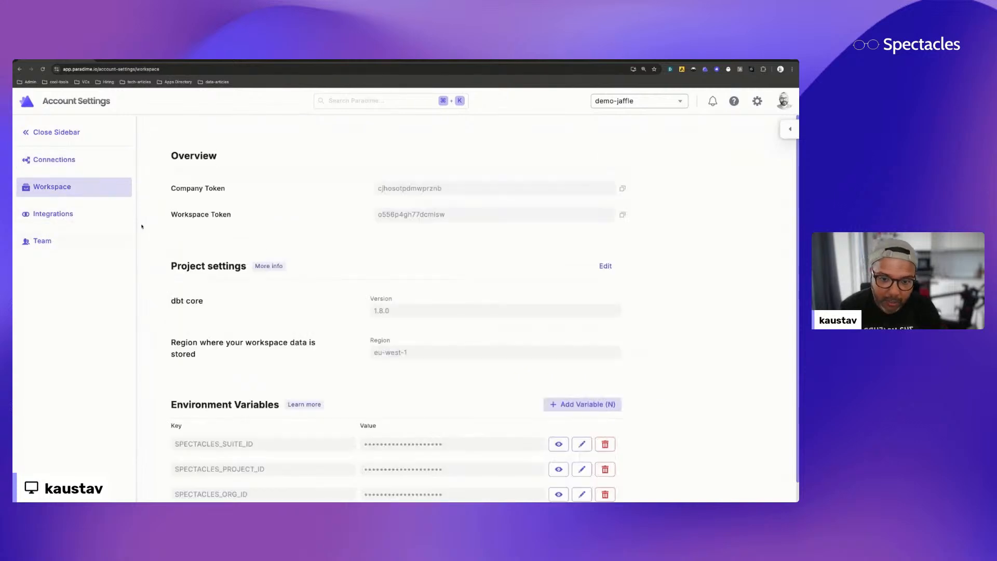
{"action": "scroll", "coordinate": [144, 223], "scroll_direction": "down", "scroll_amount": 3}
{"action": "scroll", "coordinate": [144, 224], "scroll_direction": "down", "scroll_amount": 4}
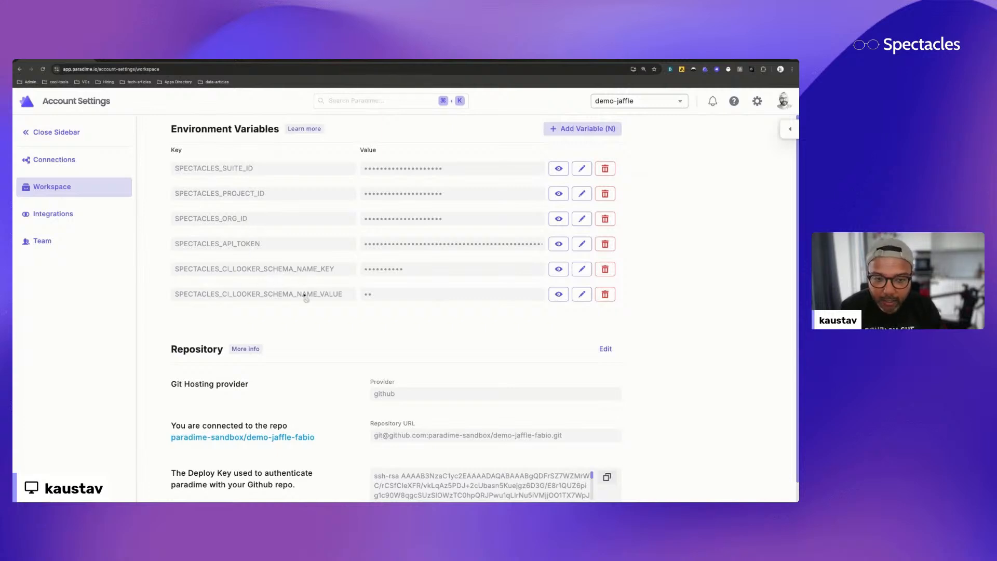
Switch to Spectacles and reopen the Paradime PRs suite to check its dbt_schema user attribute.
{"action": "left_click", "coordinate": [211, 60]}
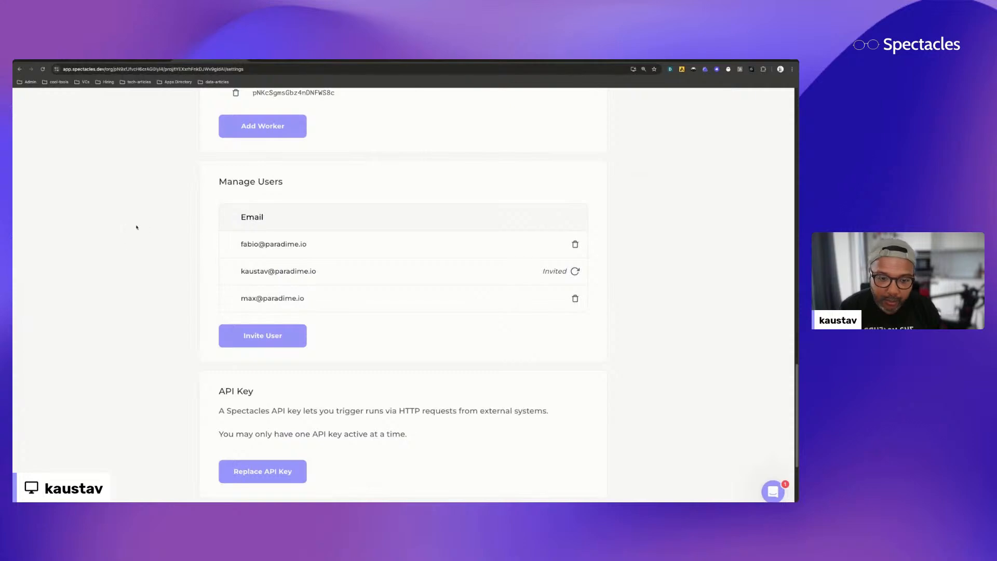
{"action": "scroll", "coordinate": [167, 220], "scroll_direction": "up", "scroll_amount": 20}
{"action": "left_click", "coordinate": [275, 110]}
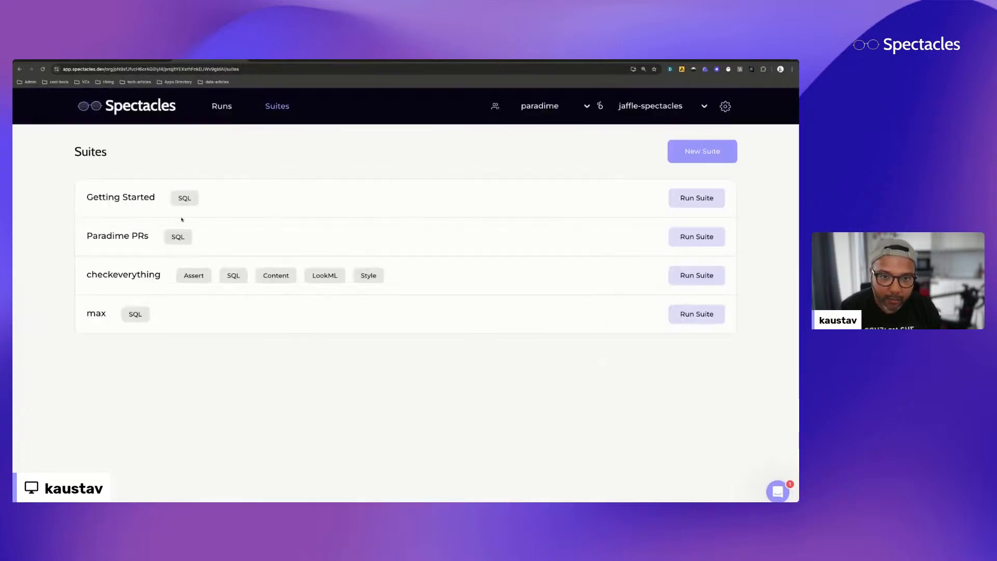
{"action": "left_click", "coordinate": [113, 250]}
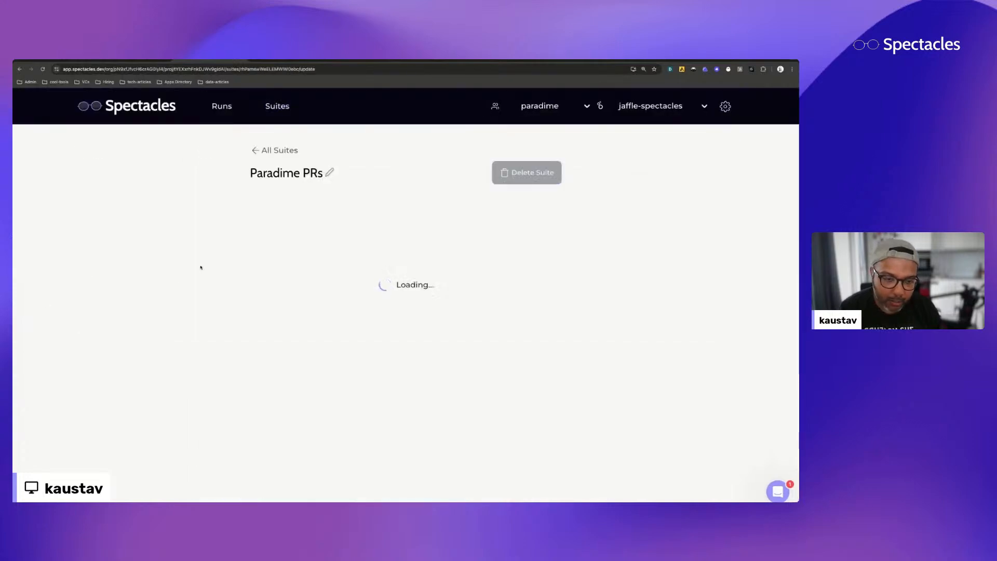
{"action": "scroll", "coordinate": [201, 286], "scroll_direction": "down", "scroll_amount": 7}
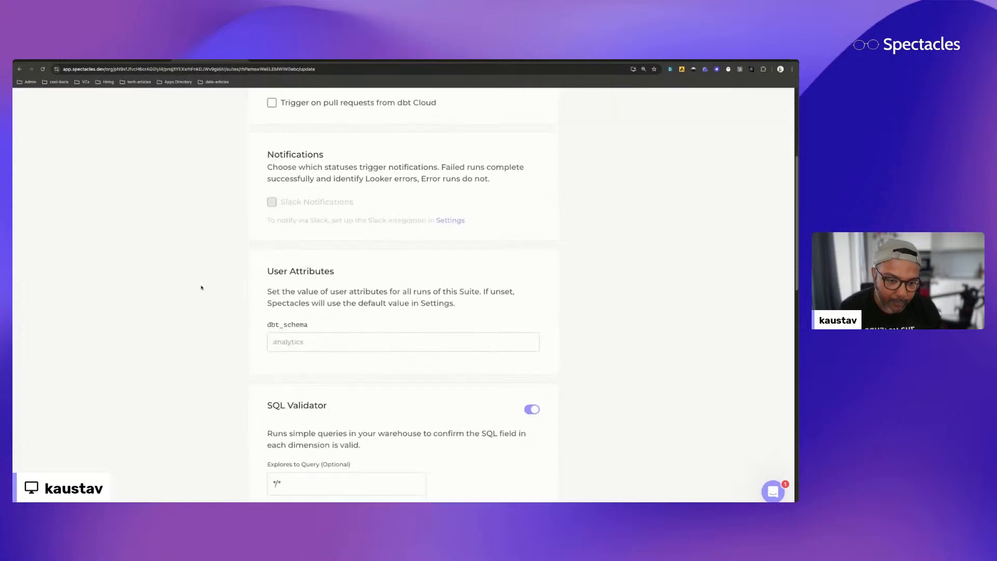
{"action": "scroll", "coordinate": [202, 287], "scroll_direction": "up", "scroll_amount": 2}
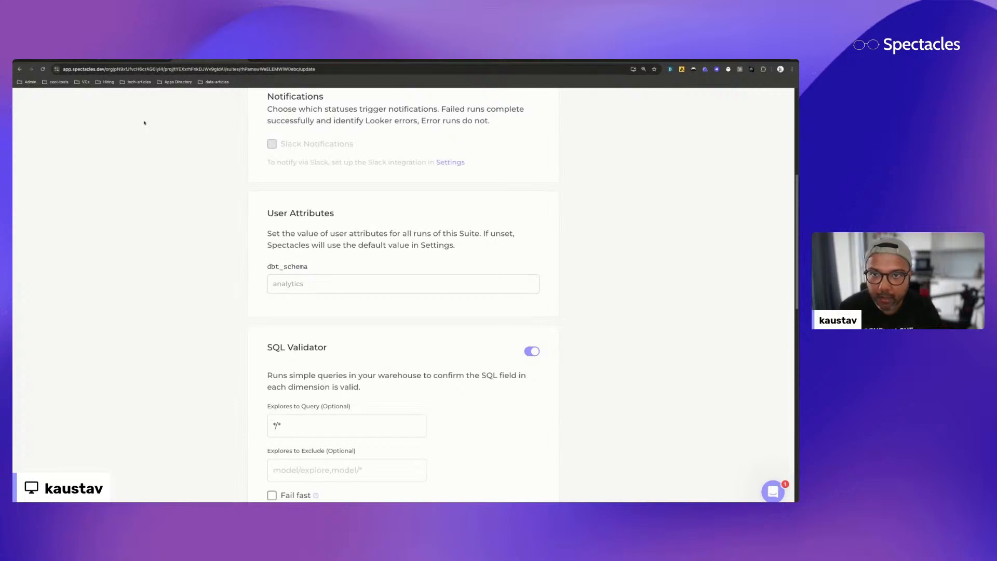
Switch to Paradime, check the masked values of the SPECTACLES_CI_LOOKER_SCHEMA_NAME_KEY and SPECTACLES_CI_LOOKER_SCHEMA_NAME_VALUE variables, and return to the home page.
{"action": "left_click", "coordinate": [62, 59]}
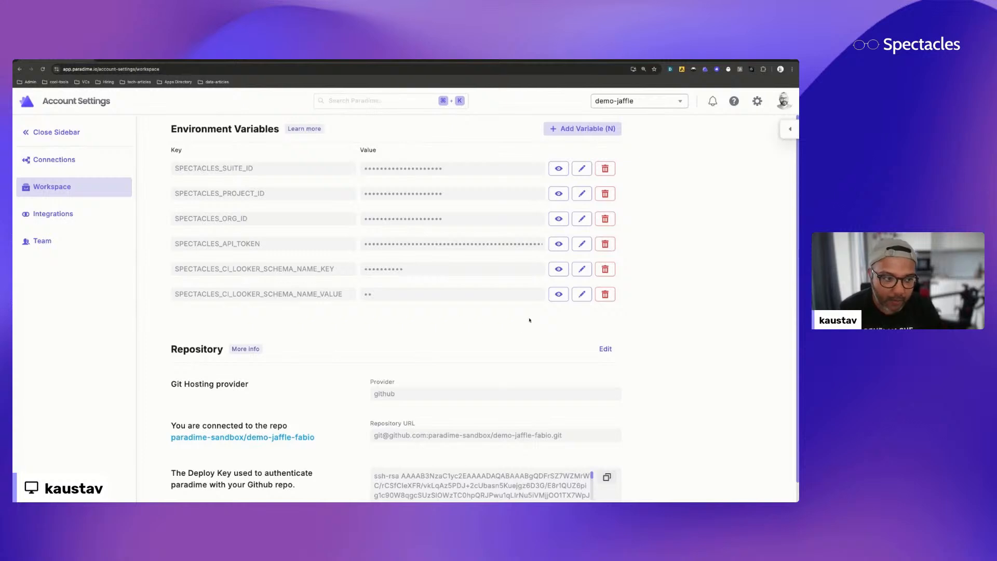
{"action": "left_click", "coordinate": [559, 269]}
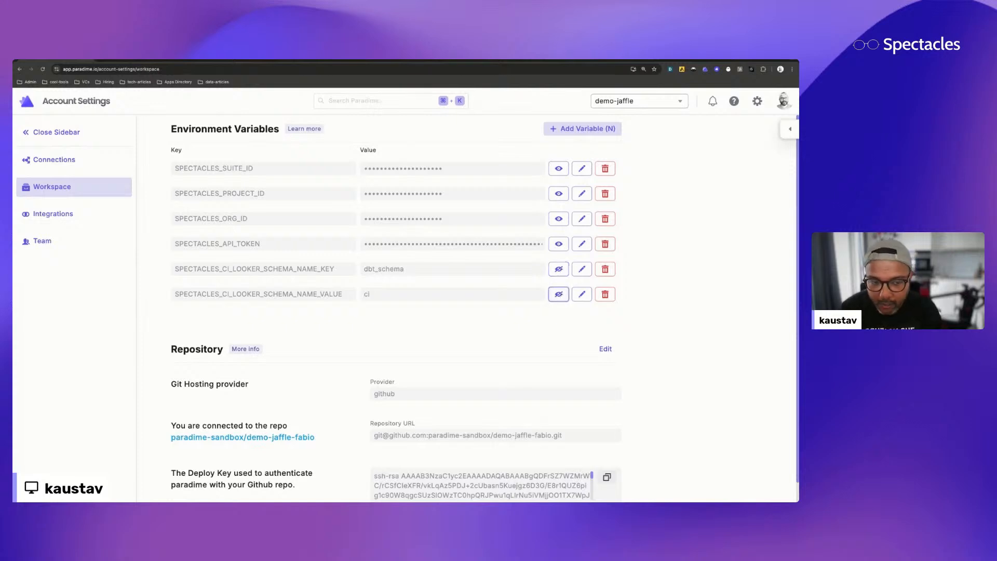
{"action": "left_click", "coordinate": [559, 269]}
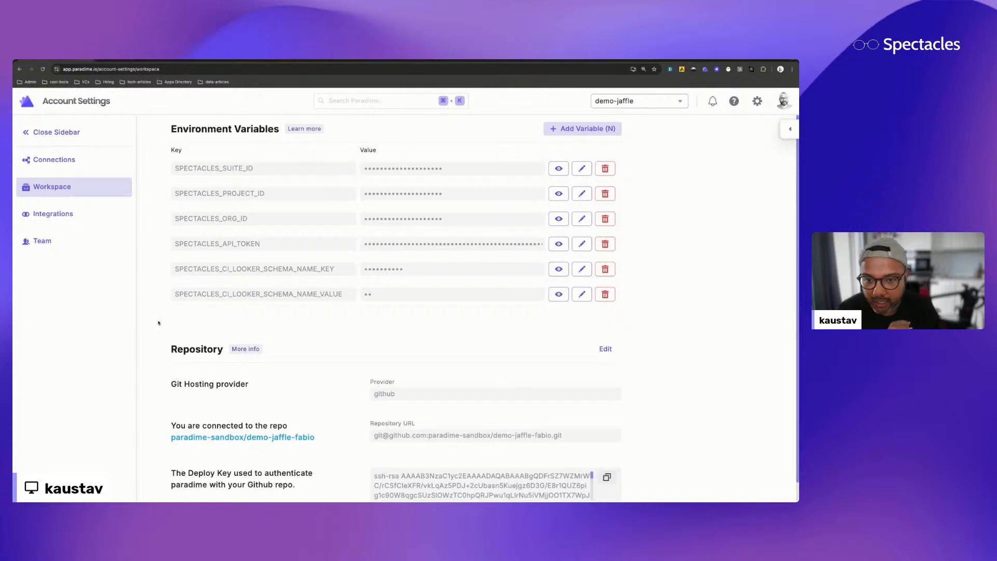
{"action": "left_click", "coordinate": [23, 108]}
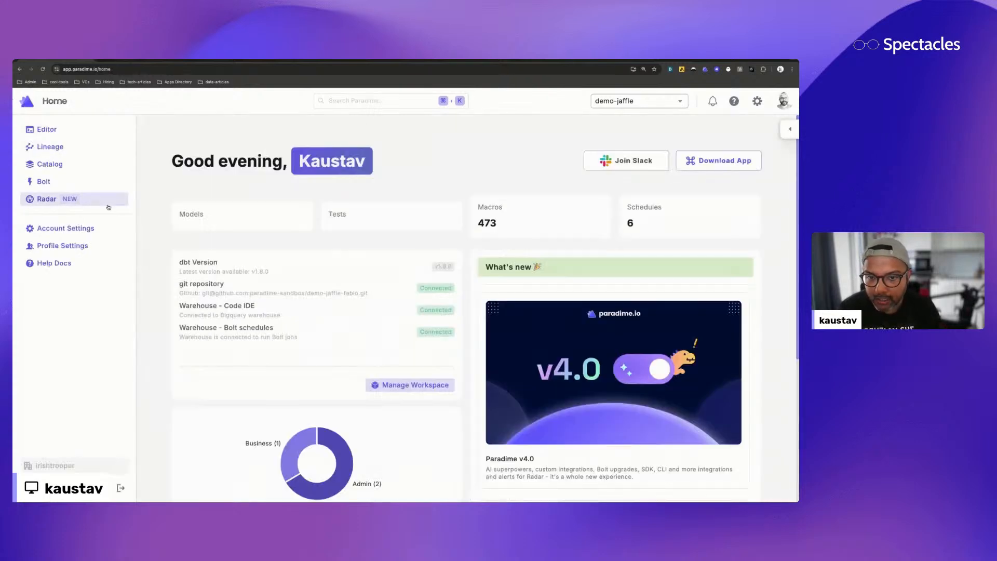
Open the turbo ci run schedule in Bolt and review its dbt commands and run history.
{"action": "left_click", "coordinate": [52, 182]}
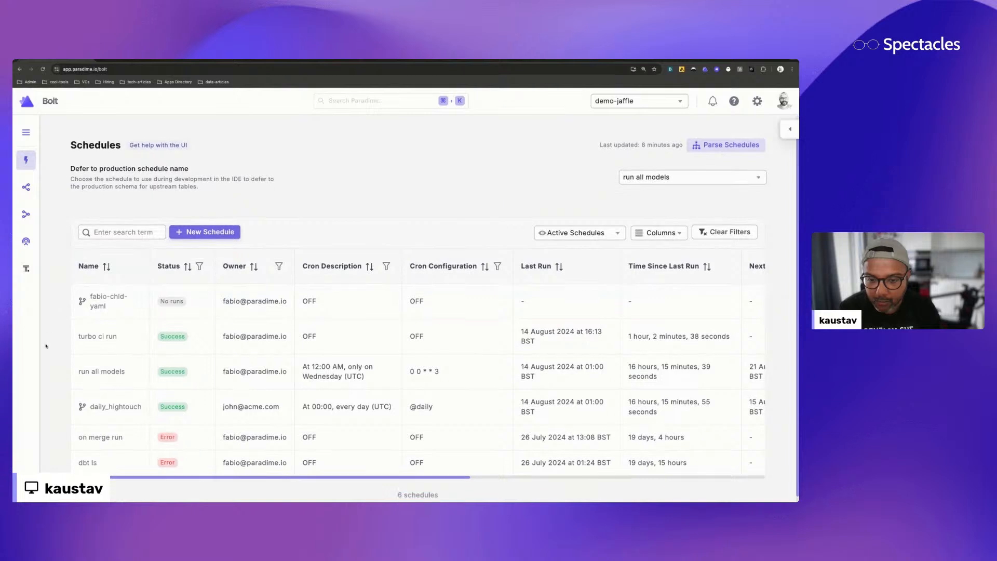
{"action": "left_click", "coordinate": [96, 344]}
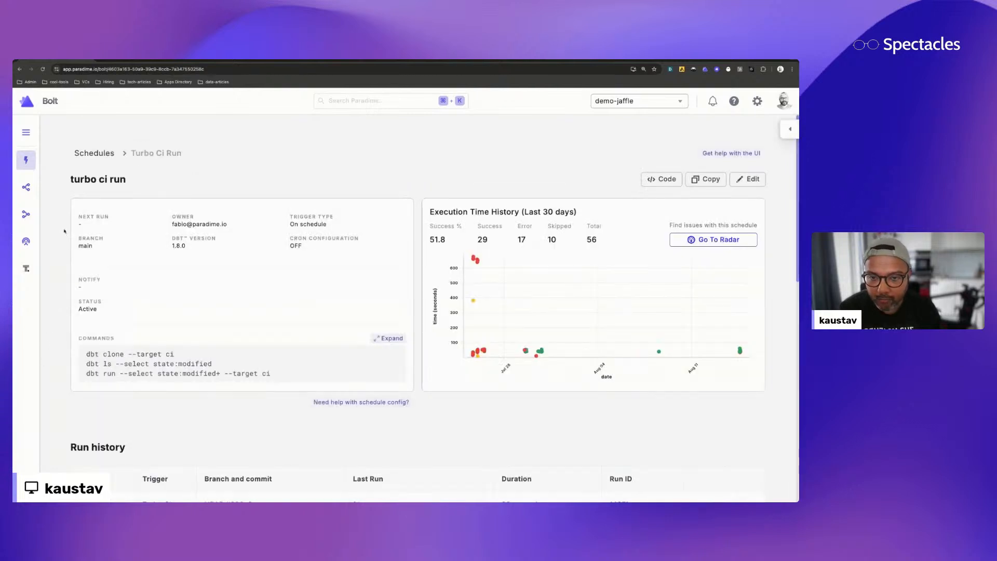
{"action": "scroll", "coordinate": [65, 231], "scroll_direction": "down", "scroll_amount": 1}
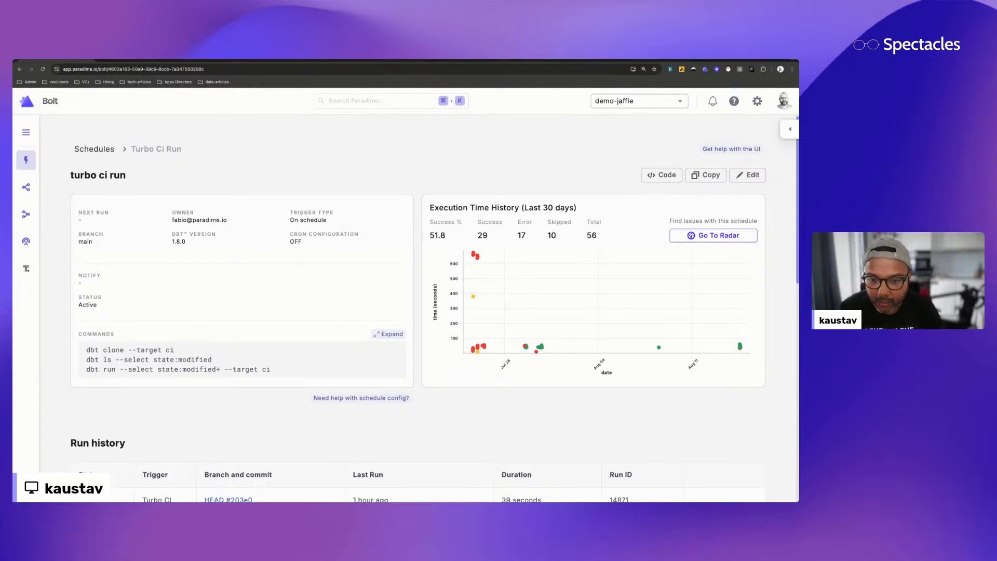
{"action": "scroll", "coordinate": [418, 320], "scroll_direction": "down", "scroll_amount": 3}
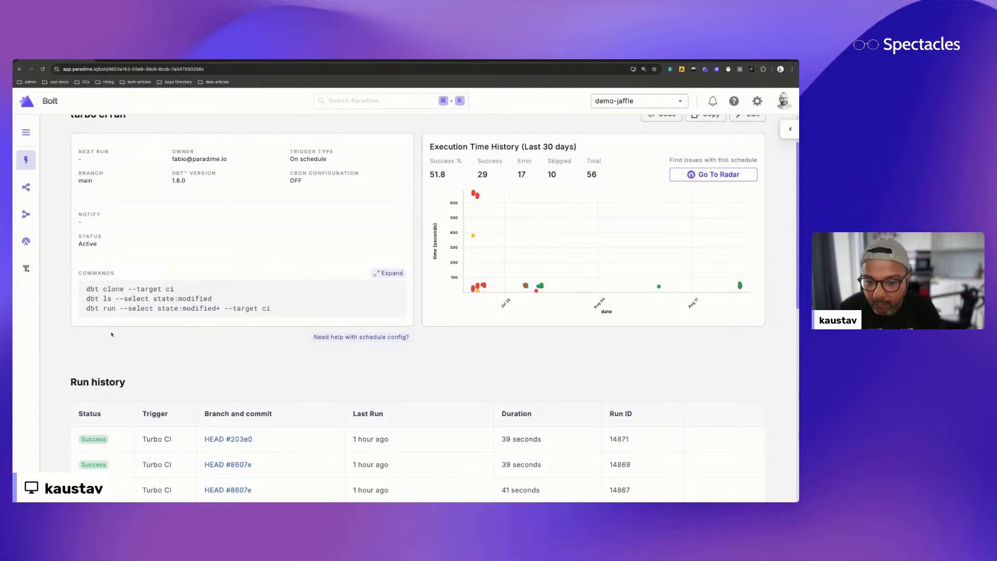
{"action": "scroll", "coordinate": [78, 338], "scroll_direction": "down", "scroll_amount": 1}
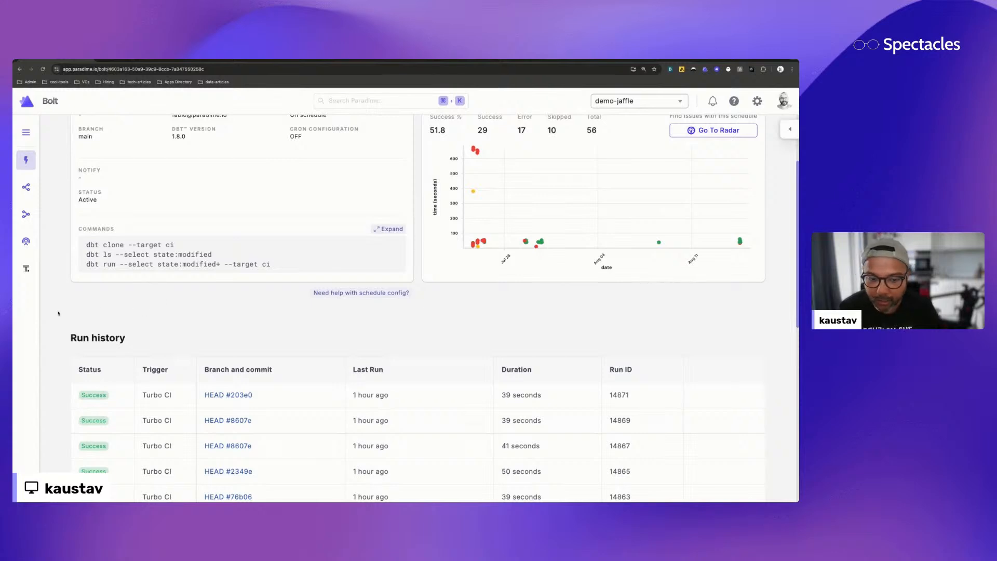
{"action": "scroll", "coordinate": [60, 325], "scroll_direction": "up", "scroll_amount": 2}
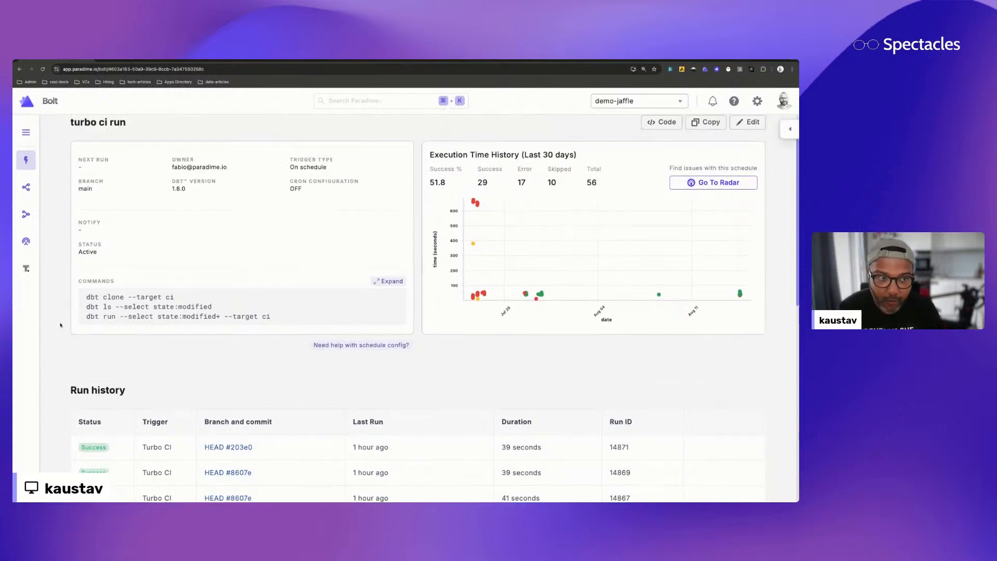
{"action": "scroll", "coordinate": [435, 309], "scroll_direction": "up", "scroll_amount": 2}
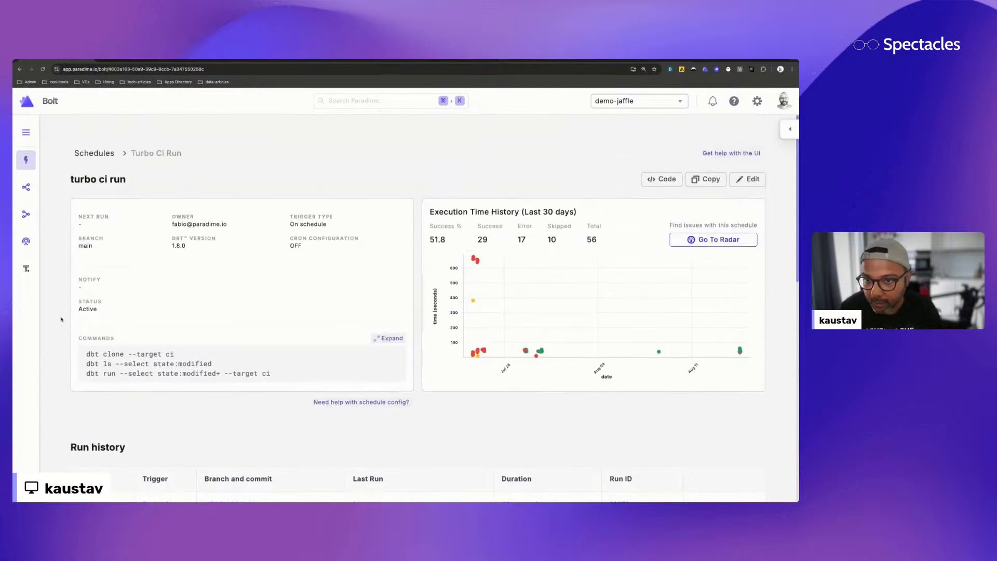
Return to the home page, reopen the turbo ci run schedule in Bolt, and examine the details, DAG and logs of its latest run.
{"action": "left_click", "coordinate": [32, 104]}
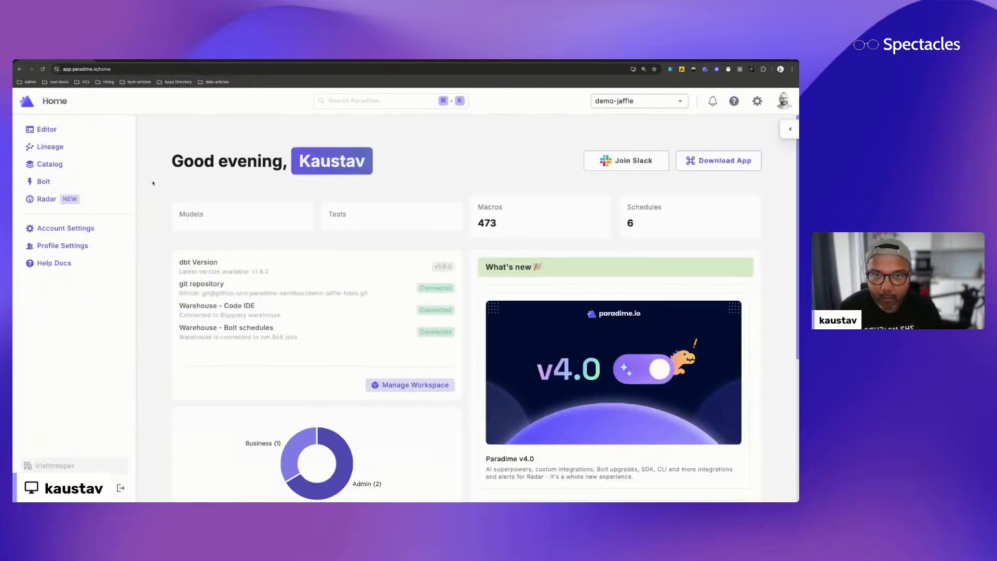
{"action": "left_click", "coordinate": [43, 182]}
{"action": "left_click", "coordinate": [80, 349]}
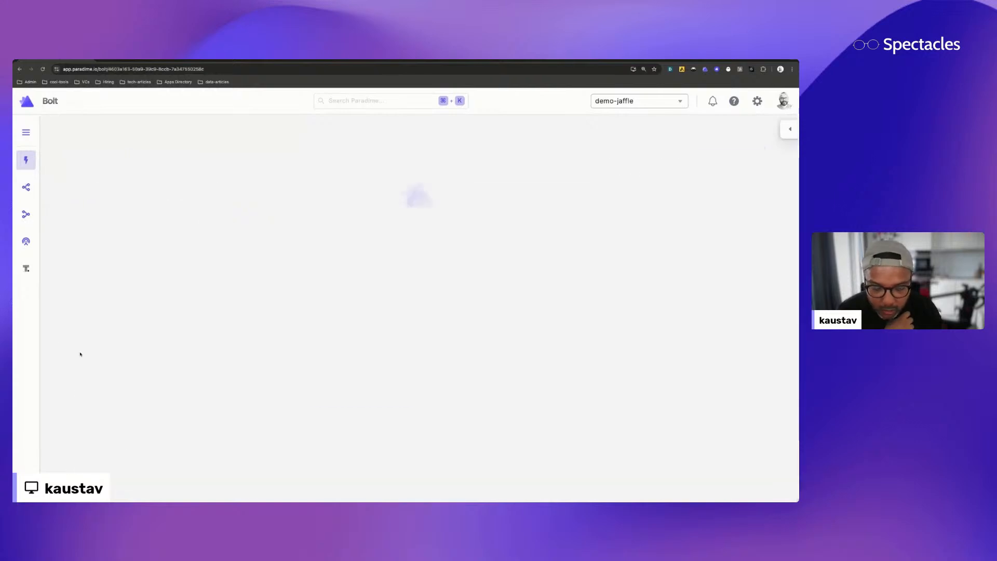
{"action": "scroll", "coordinate": [286, 306], "scroll_direction": "down", "scroll_amount": 3}
{"action": "scroll", "coordinate": [285, 306], "scroll_direction": "down", "scroll_amount": 2}
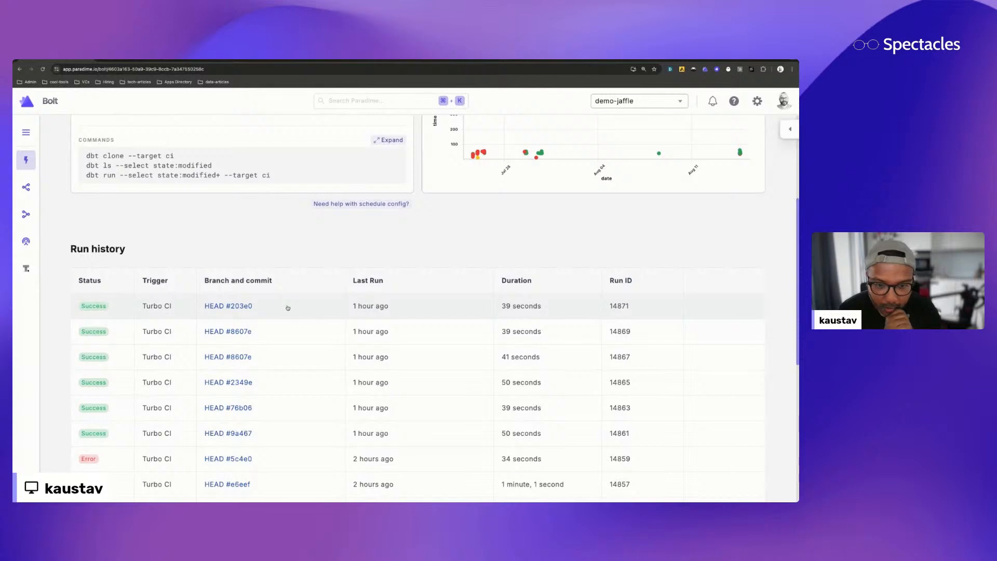
{"action": "left_click", "coordinate": [288, 308]}
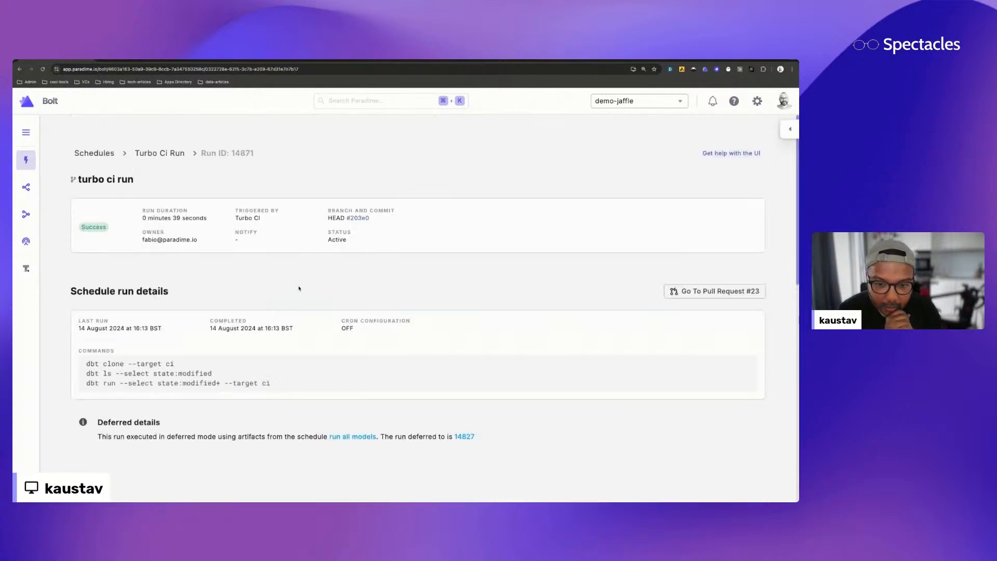
{"action": "scroll", "coordinate": [291, 291], "scroll_direction": "down", "scroll_amount": 4}
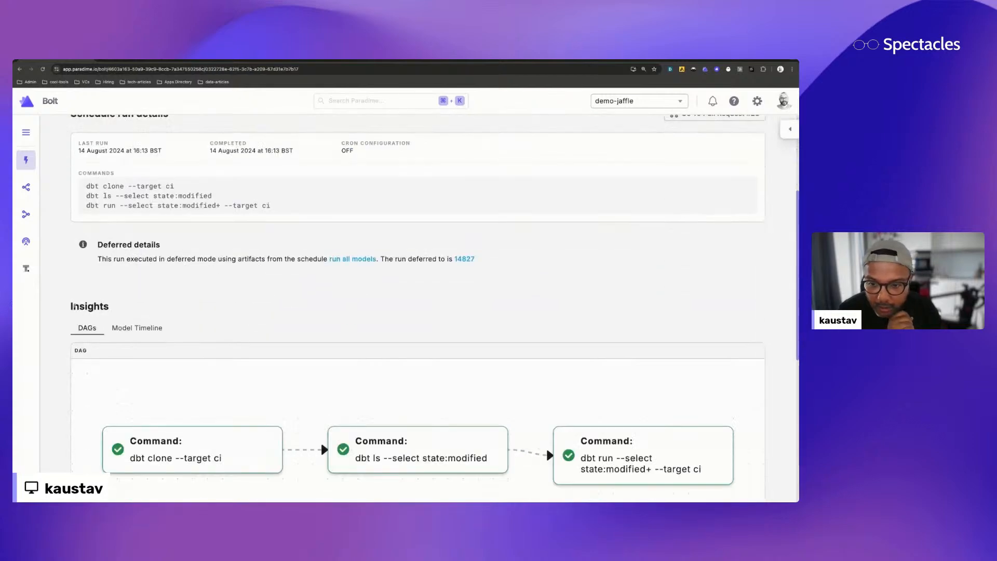
{"action": "scroll", "coordinate": [68, 301], "scroll_direction": "down", "scroll_amount": 6}
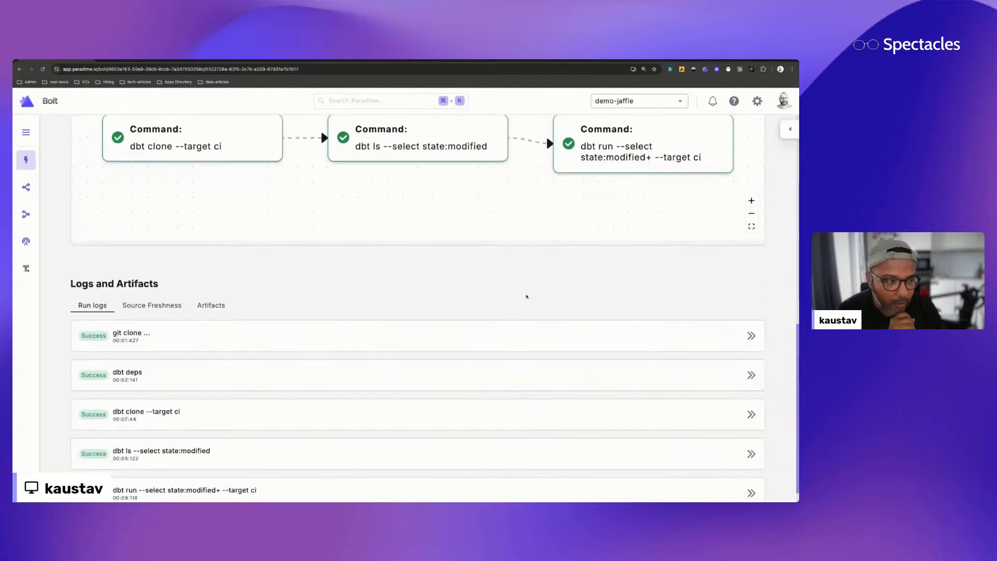
{"action": "scroll", "coordinate": [534, 250], "scroll_direction": "up", "scroll_amount": 4}
{"action": "scroll", "coordinate": [534, 250], "scroll_direction": "up", "scroll_amount": 3}
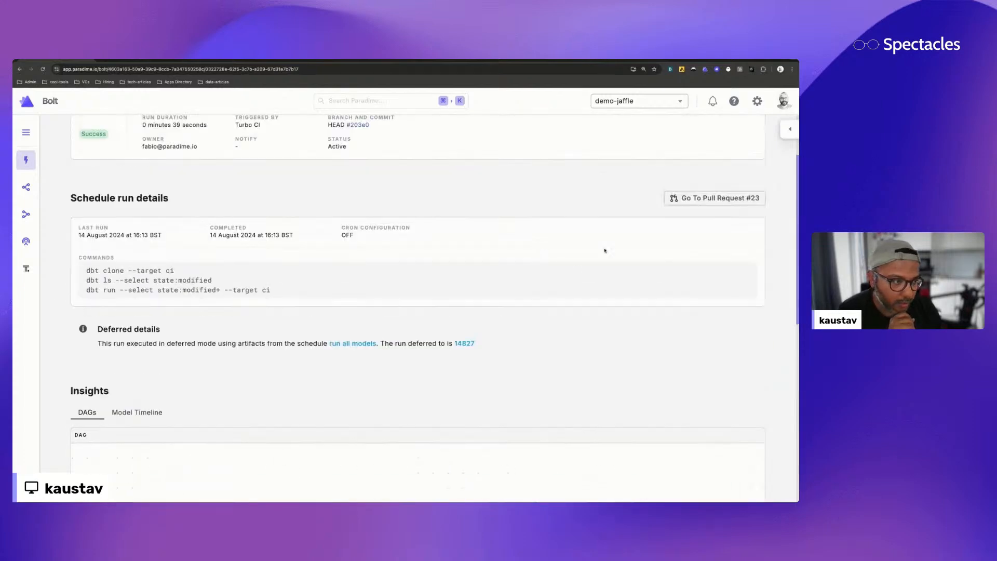
Open pull request #23 from the run details and review its changed file on GitHub.
{"action": "left_click", "coordinate": [737, 198]}
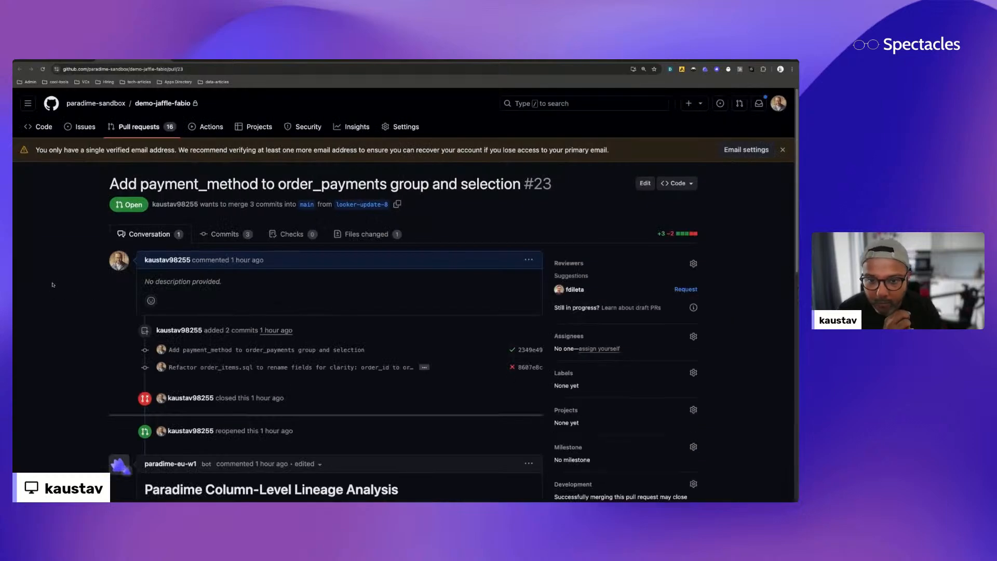
{"action": "scroll", "coordinate": [53, 285], "scroll_direction": "down", "scroll_amount": 1}
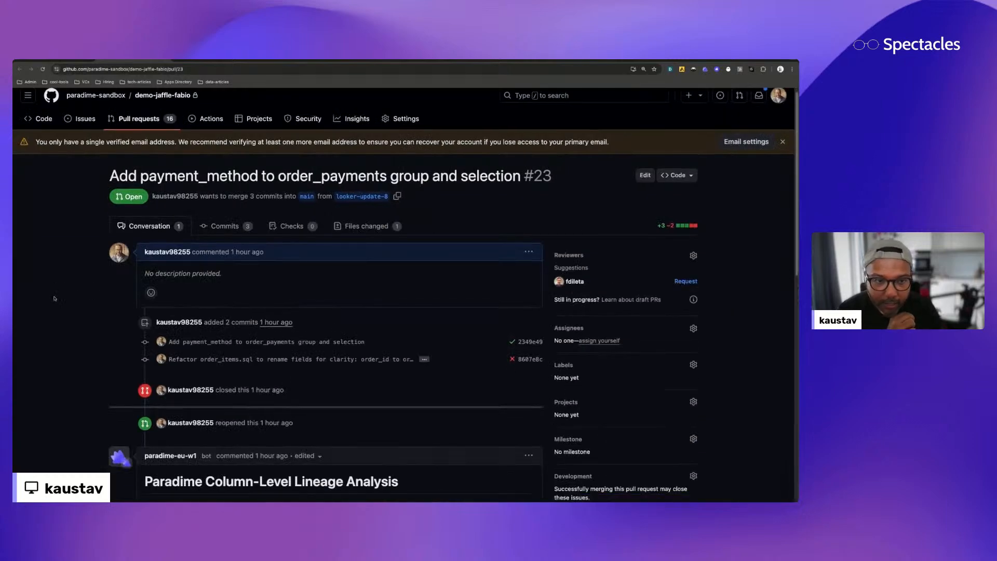
{"action": "left_click", "coordinate": [372, 227]}
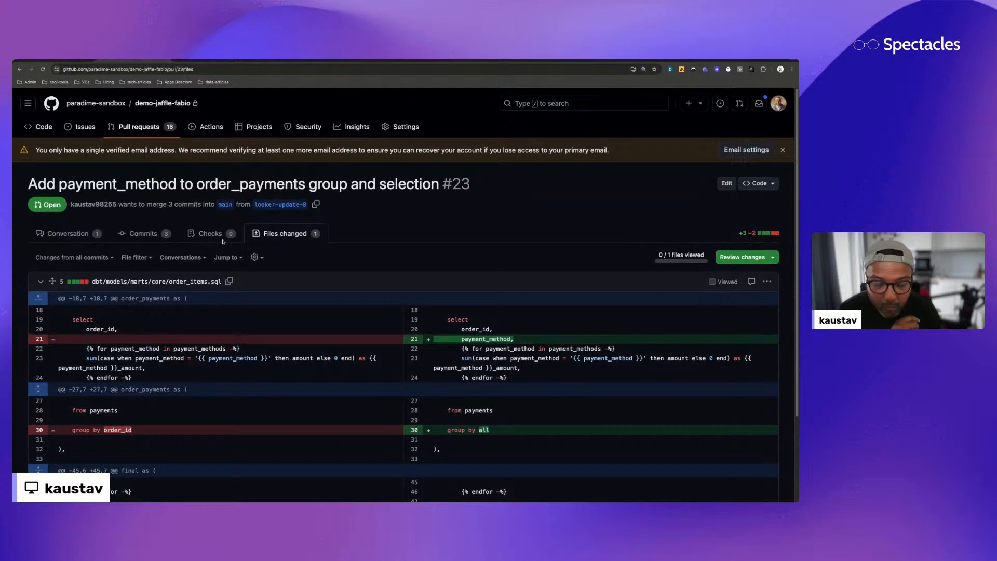
Return to the pull request conversation, review the Paradime Column-Level Lineage Analysis comment, and expand the list of all checks.
{"action": "left_click", "coordinate": [69, 236]}
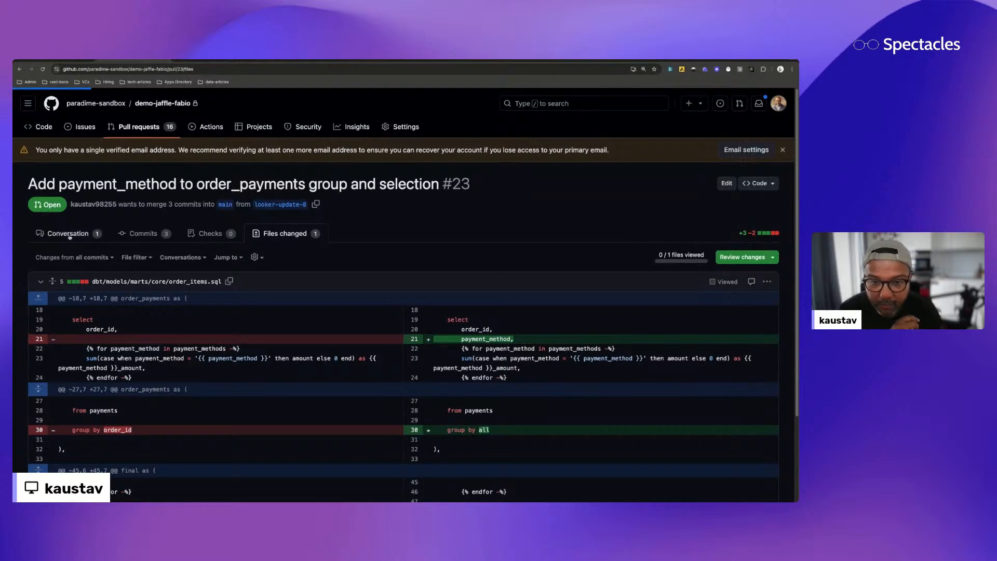
{"action": "scroll", "coordinate": [72, 240], "scroll_direction": "down", "scroll_amount": 6}
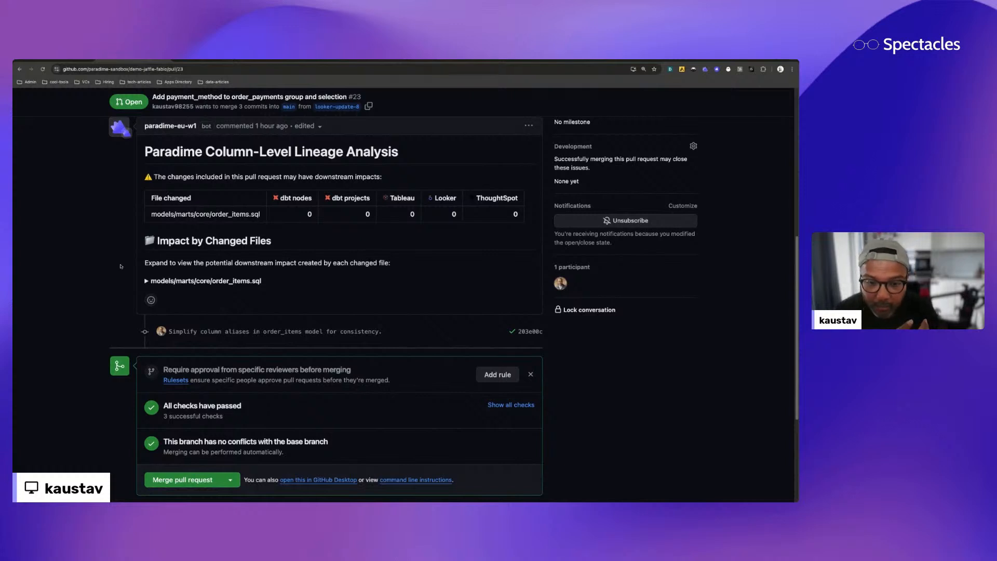
{"action": "scroll", "coordinate": [52, 270], "scroll_direction": "down", "scroll_amount": 2}
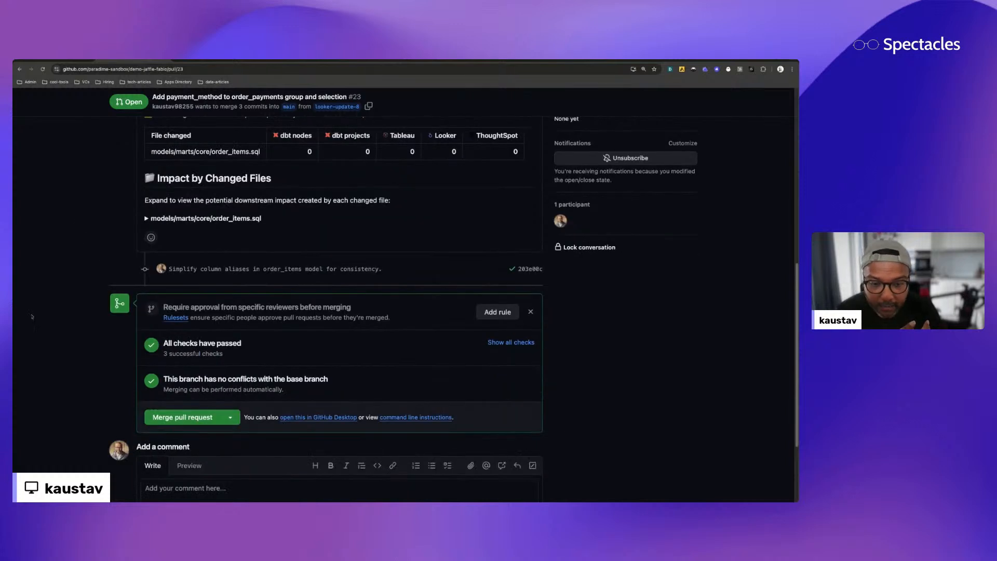
{"action": "left_click", "coordinate": [500, 343]}
{"action": "scroll", "coordinate": [81, 366], "scroll_direction": "down", "scroll_amount": 2}
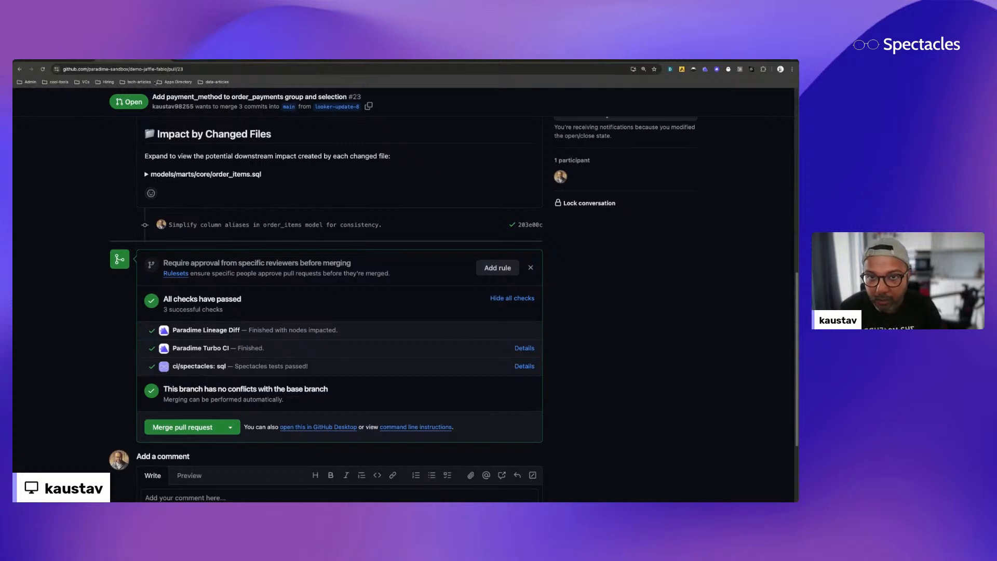
Switch to Paradime and open the code editor to review the order_items.sql model on the looker-update-8 branch.
{"action": "left_click", "coordinate": [165, 60]}
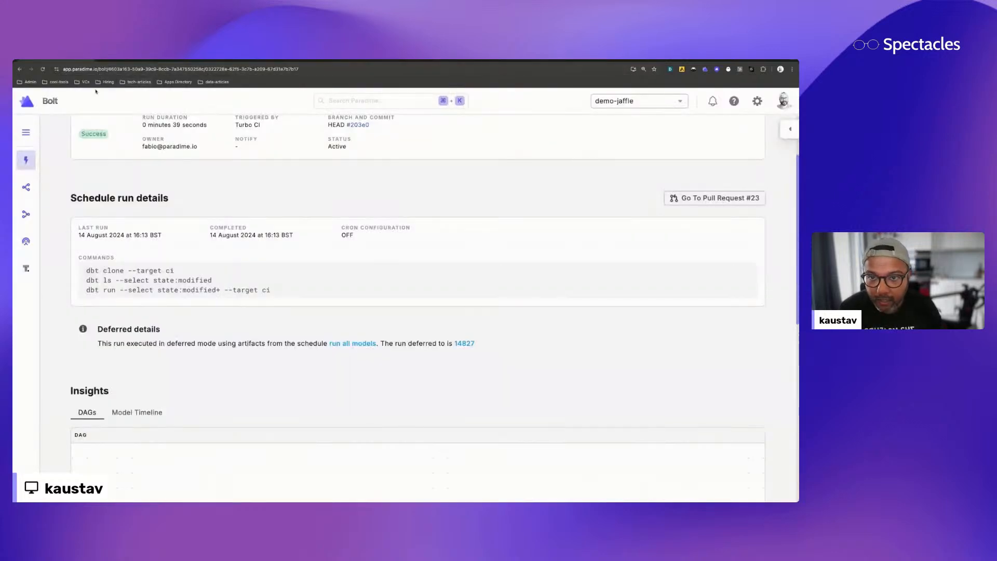
{"action": "left_click", "coordinate": [23, 101]}
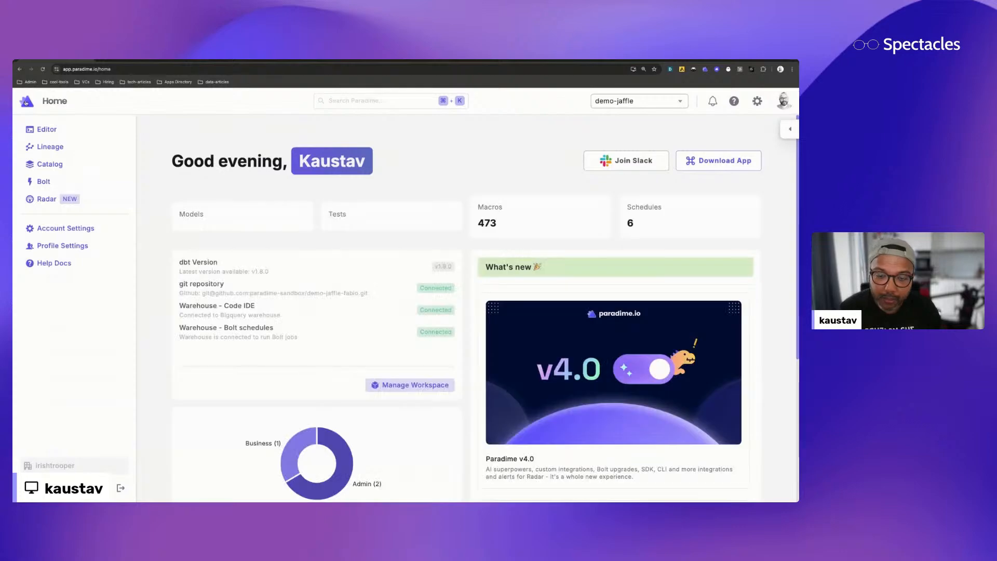
{"action": "left_click", "coordinate": [67, 134]}
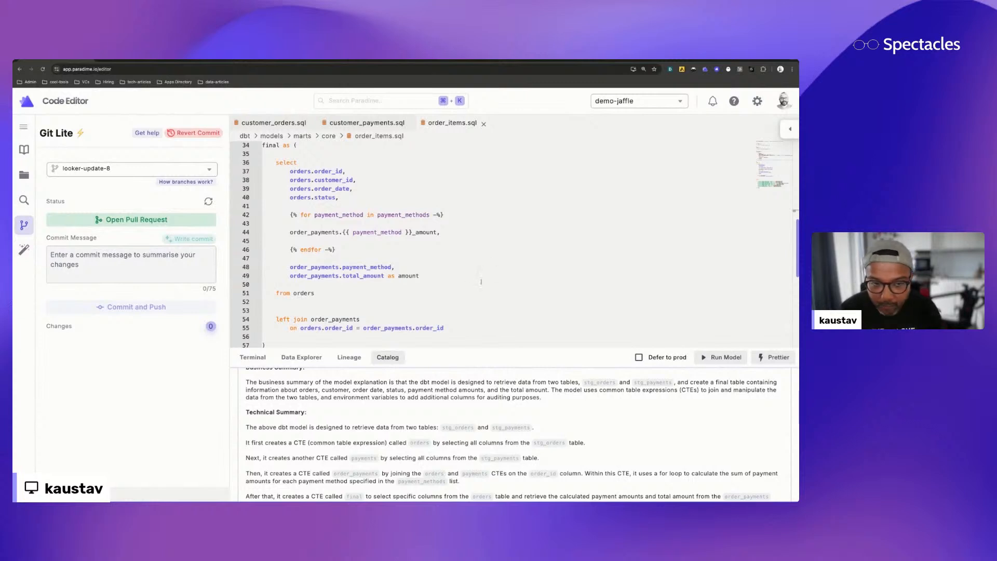
{"action": "scroll", "coordinate": [493, 289], "scroll_direction": "up", "scroll_amount": 10}
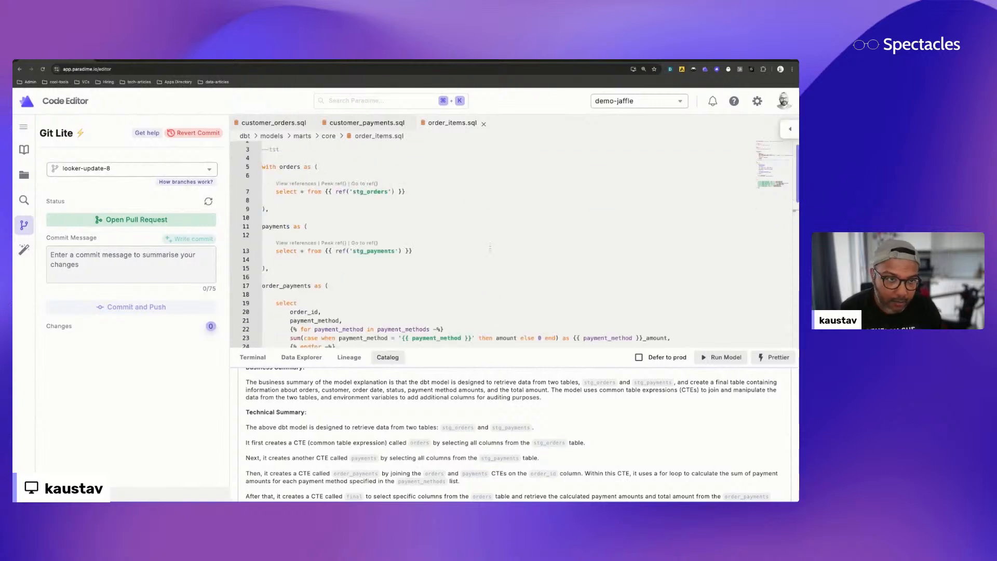
{"action": "scroll", "coordinate": [489, 242], "scroll_direction": "down", "scroll_amount": 10}
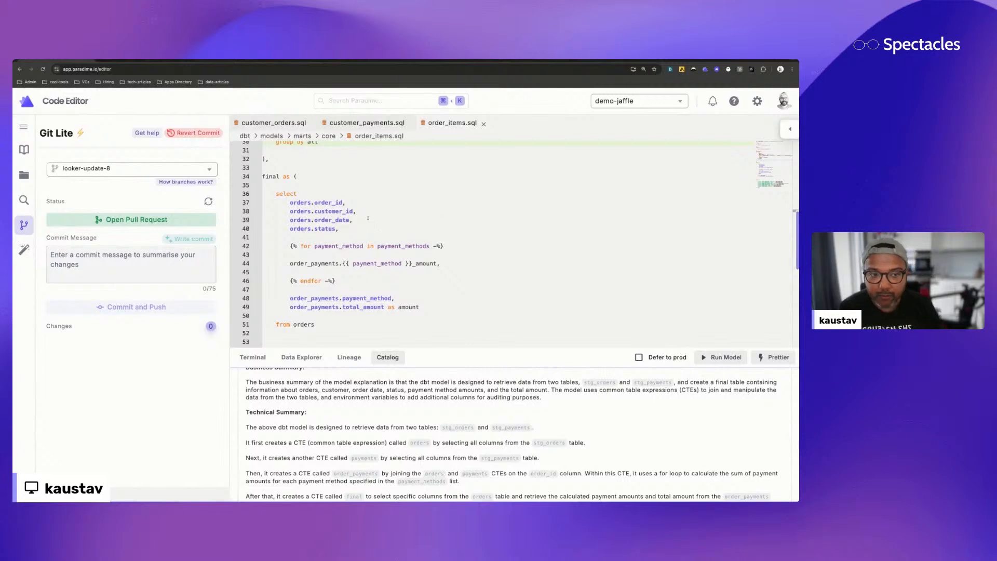
In the final CTE of order_items.sql, alias orders.order_id as order_uuid and orders.status as order_current_status.
{"action": "left_click", "coordinate": [343, 203]}
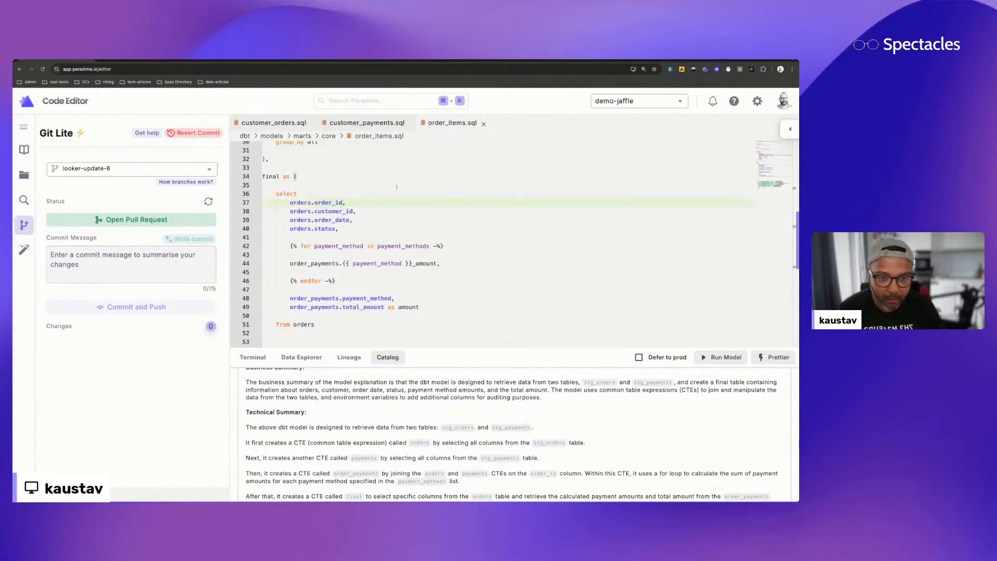
{"action": "type", "text": "as order"}
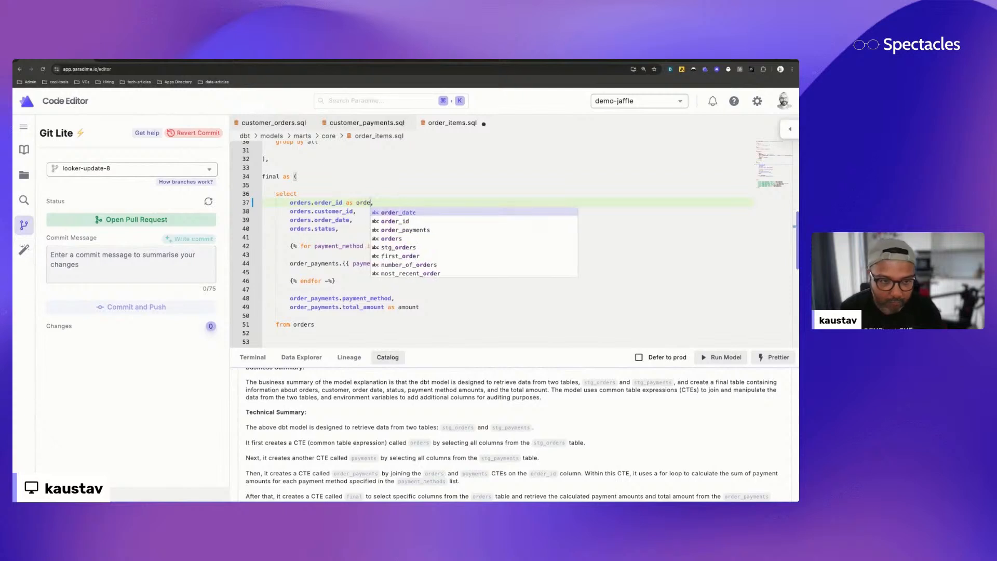
{"action": "type", "text": "_uuid"}
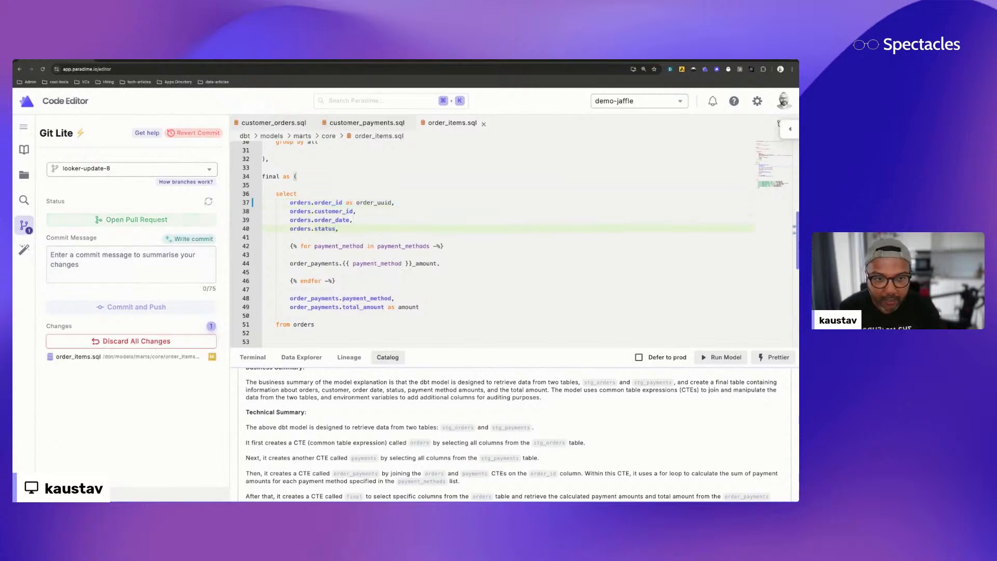
{"action": "type", "text": " as "}
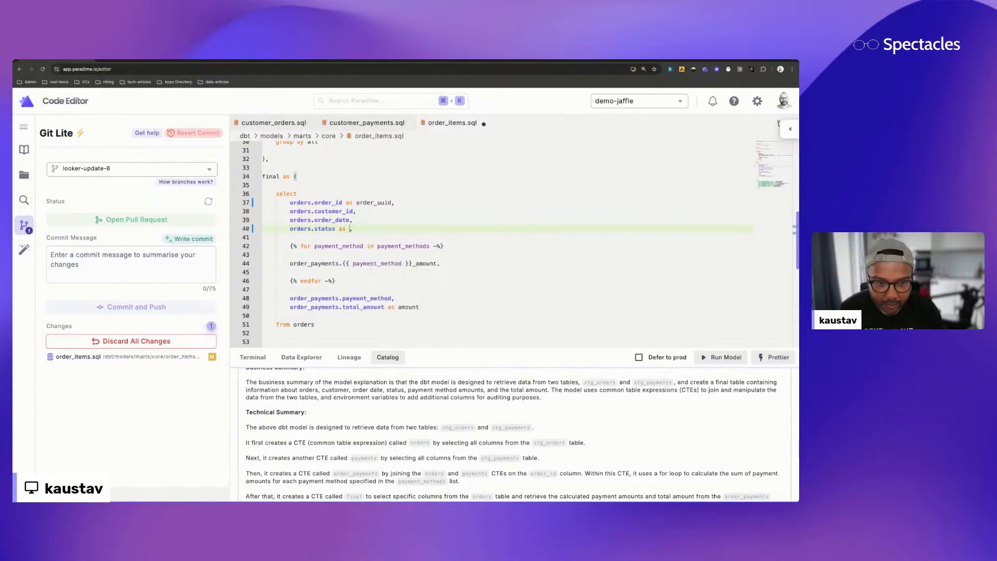
{"action": "type", "text": "order_"}
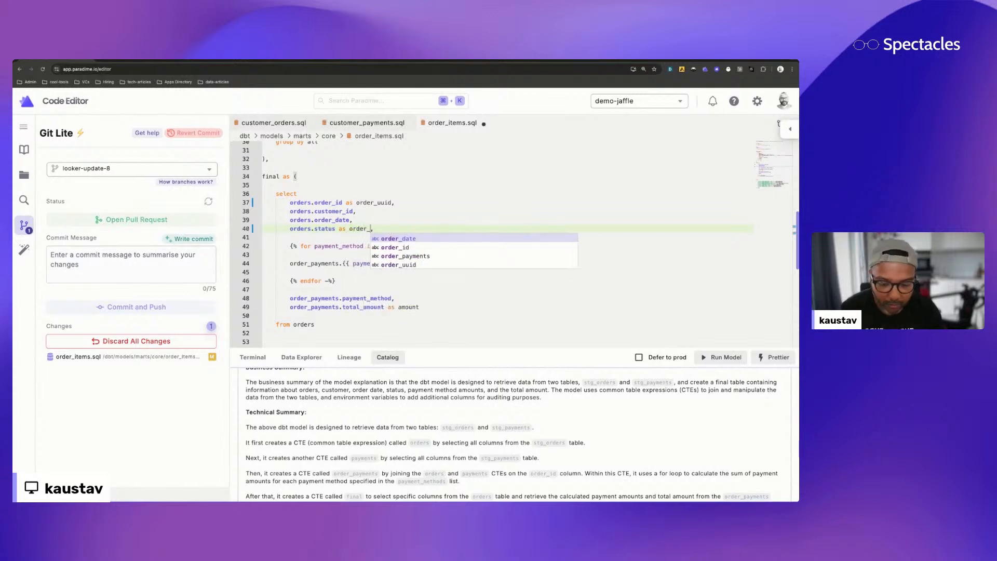
{"action": "type", "text": "current_sta"}
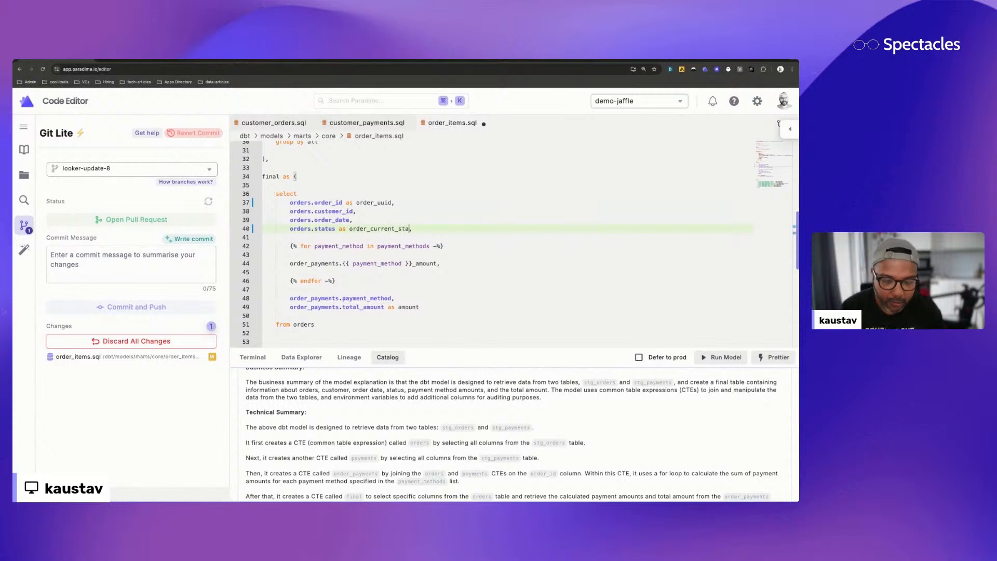
{"action": "type", "text": "tus"}
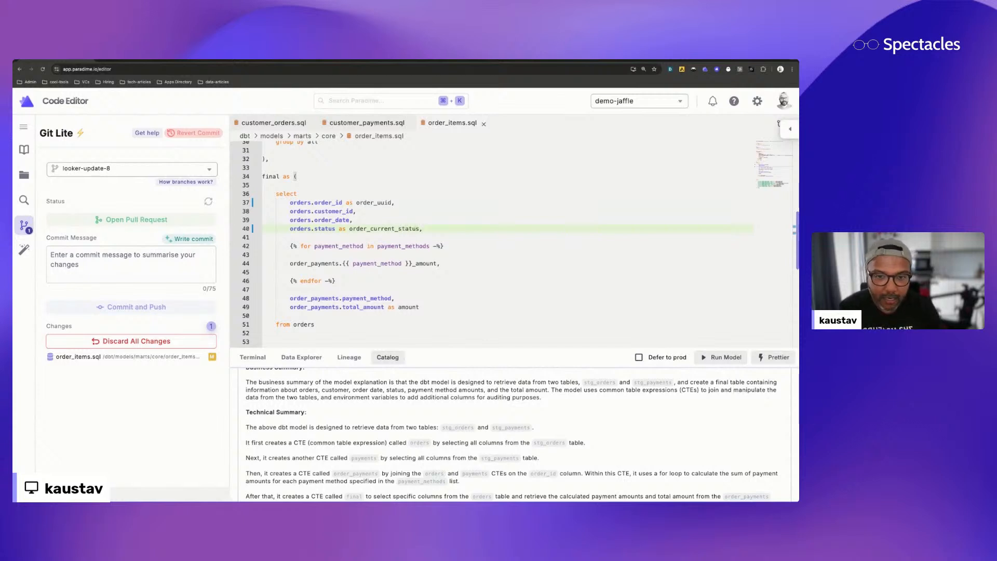
Generate an automatic commit message for the order_items.sql column renames, and commit and push the change to looker-update-8.
{"action": "scroll", "coordinate": [391, 205], "scroll_direction": "down", "scroll_amount": 1}
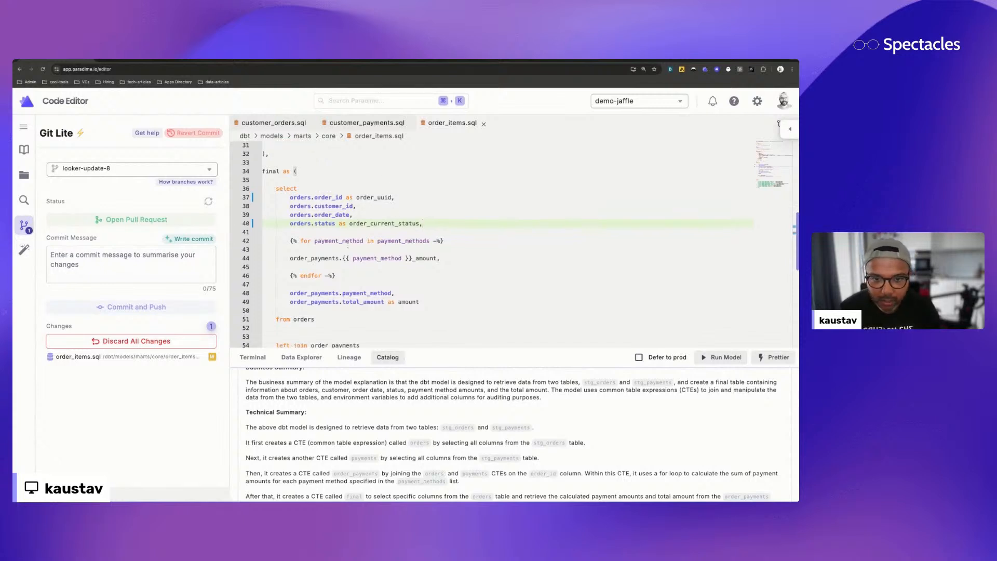
{"action": "left_click", "coordinate": [189, 239]}
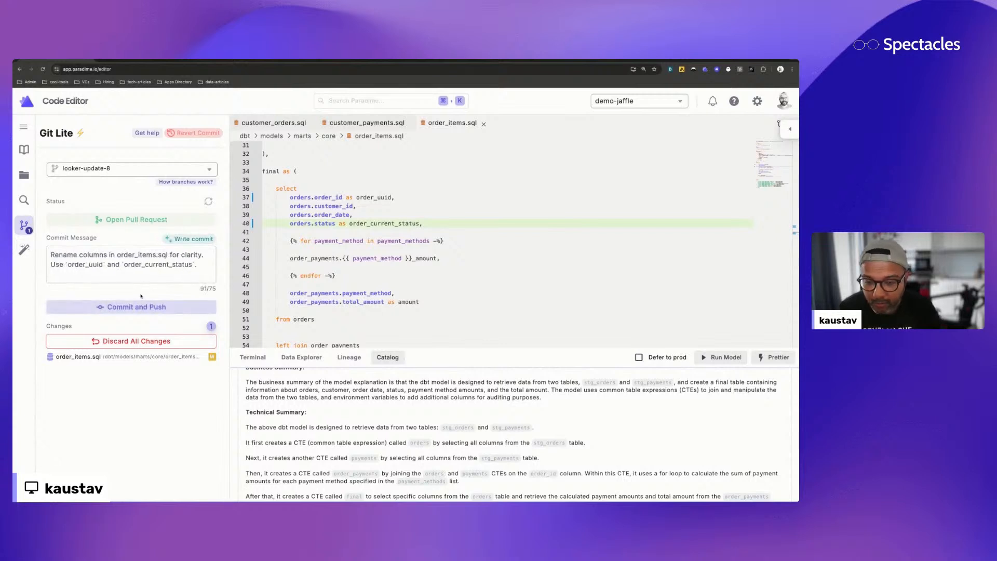
{"action": "left_click", "coordinate": [133, 309]}
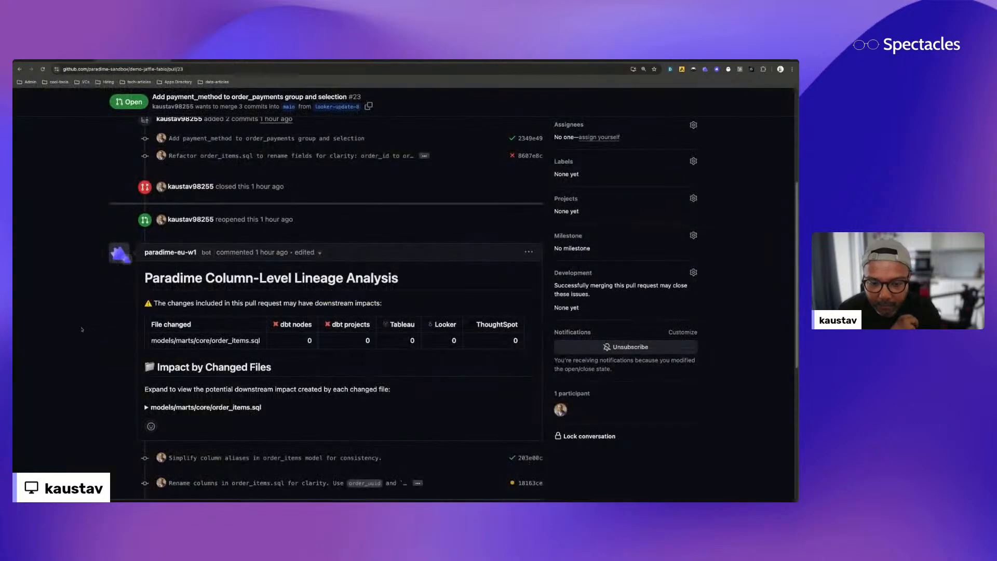
Switch to pull request #23 on GitHub and monitor the new commit's checks and the Paradime Column-Level Lineage Analysis comment.
{"action": "scroll", "coordinate": [81, 329], "scroll_direction": "down", "scroll_amount": 5}
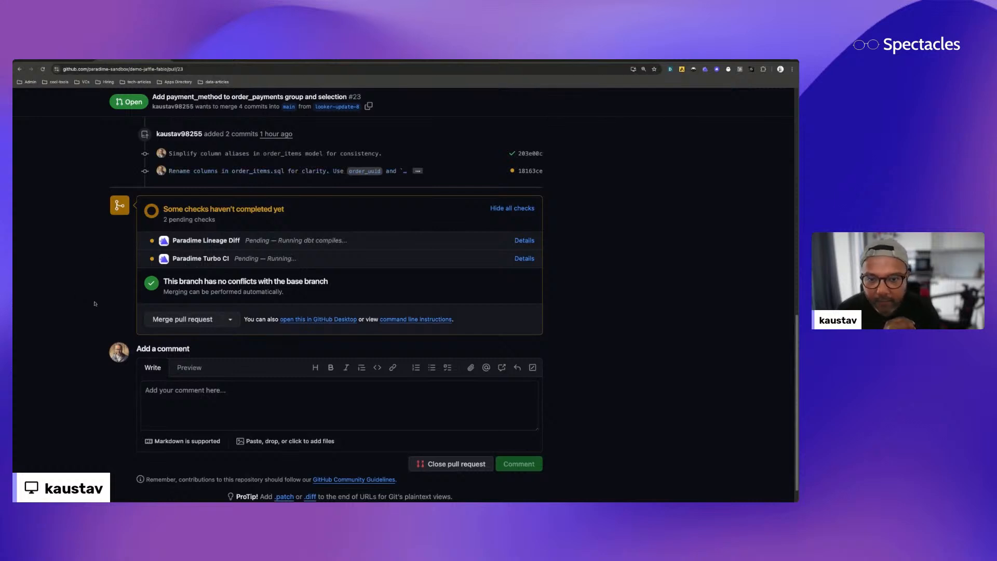
{"action": "scroll", "coordinate": [74, 302], "scroll_direction": "up", "scroll_amount": 5}
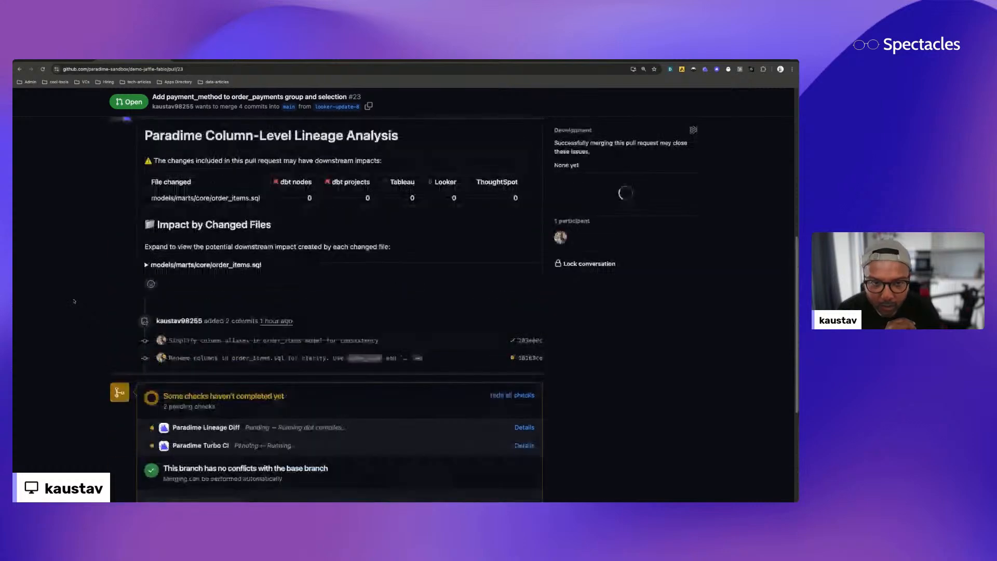
{"action": "scroll", "coordinate": [75, 300], "scroll_direction": "down", "scroll_amount": 2}
{"action": "scroll", "coordinate": [74, 300], "scroll_direction": "down", "scroll_amount": 1}
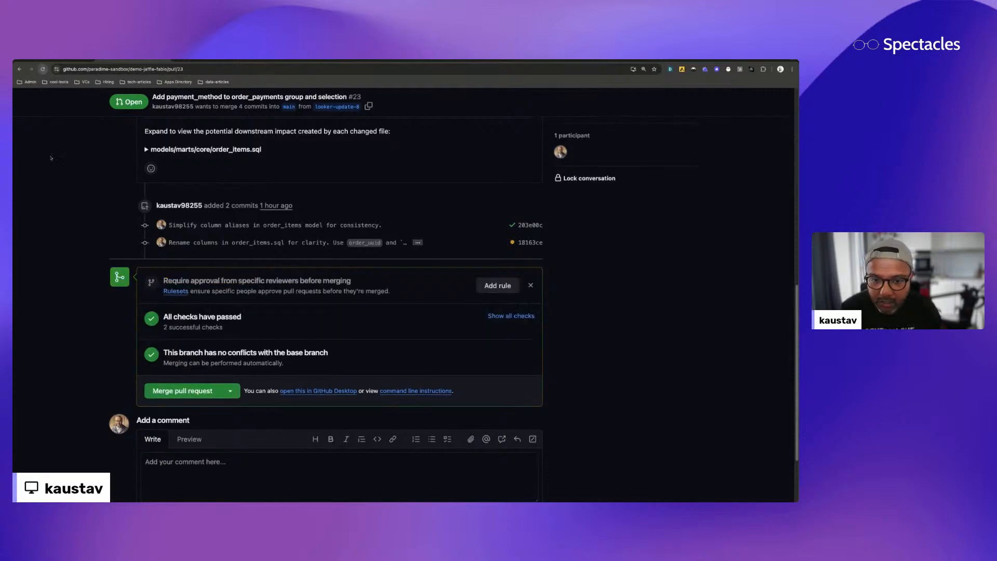
{"action": "scroll", "coordinate": [58, 228], "scroll_direction": "up", "scroll_amount": 10}
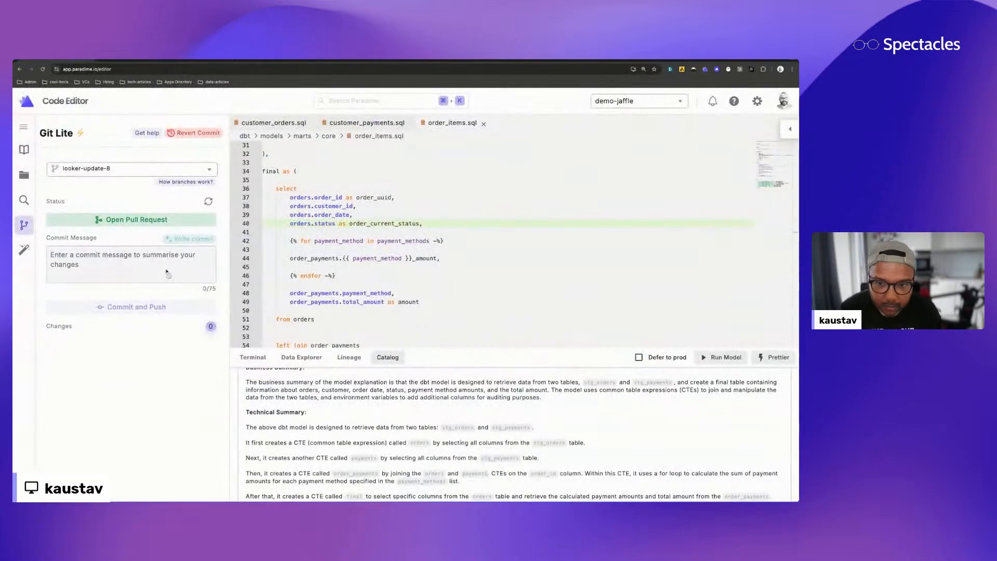
{"action": "scroll", "coordinate": [425, 308], "scroll_direction": "down", "scroll_amount": 1}
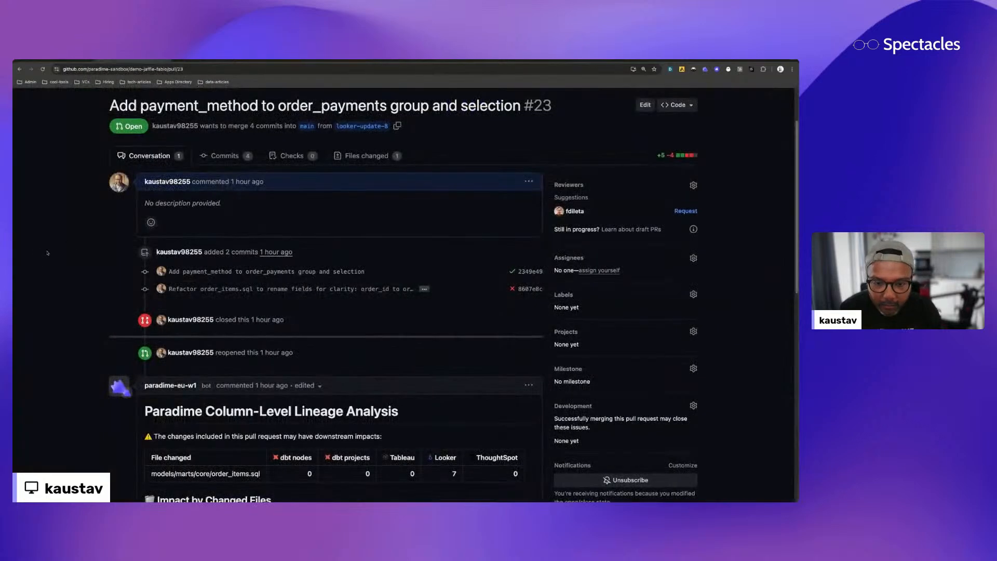
{"action": "scroll", "coordinate": [47, 252], "scroll_direction": "down", "scroll_amount": 6}
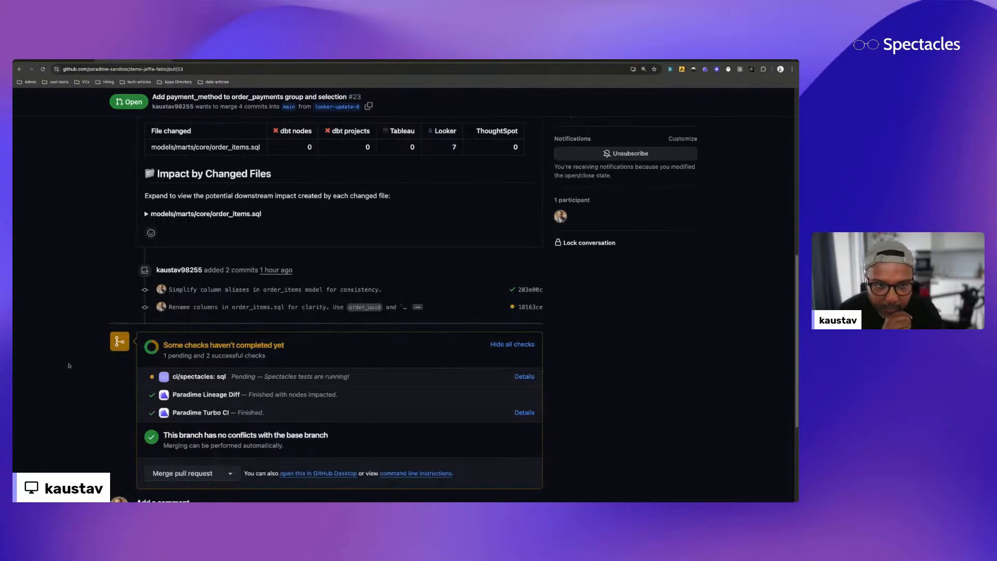
{"action": "scroll", "coordinate": [75, 265], "scroll_direction": "up", "scroll_amount": 1}
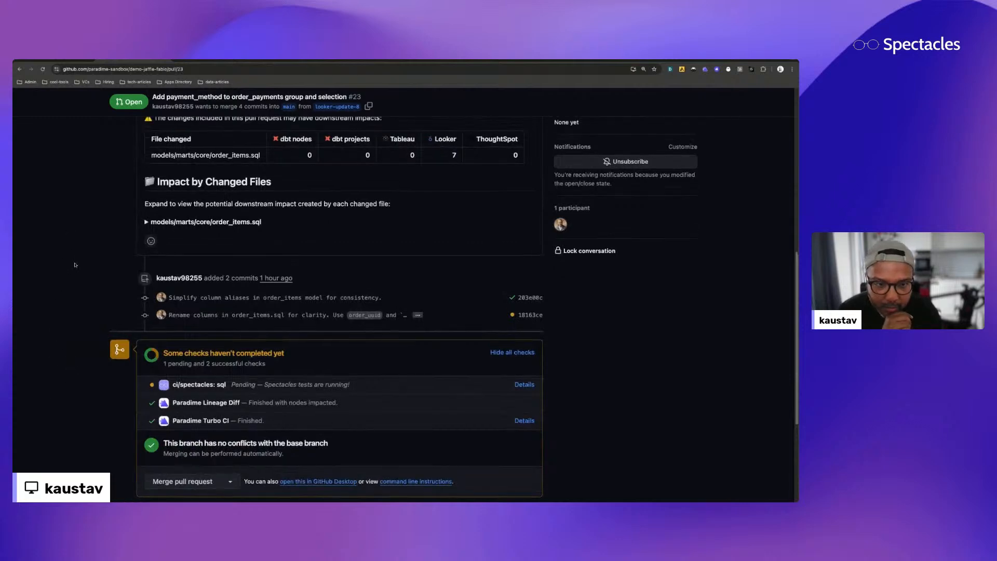
{"action": "scroll", "coordinate": [454, 309], "scroll_direction": "down", "scroll_amount": 1}
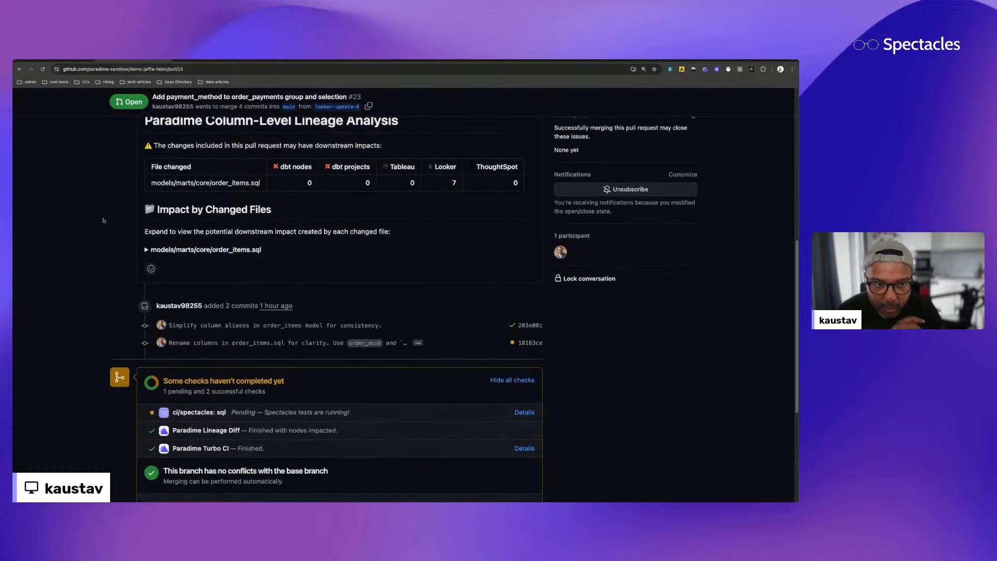
{"action": "scroll", "coordinate": [99, 229], "scroll_direction": "up", "scroll_amount": 1}
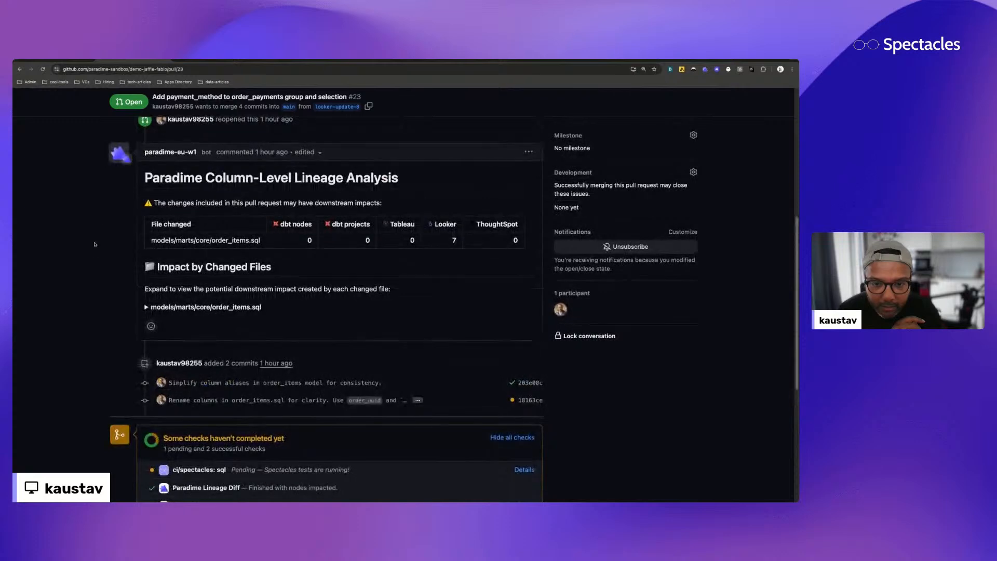
Expand models/marts/core/order_items.sql in the lineage comment and examine the impacted Looker views, explores, looks and dashboards.
{"action": "left_click", "coordinate": [147, 308]}
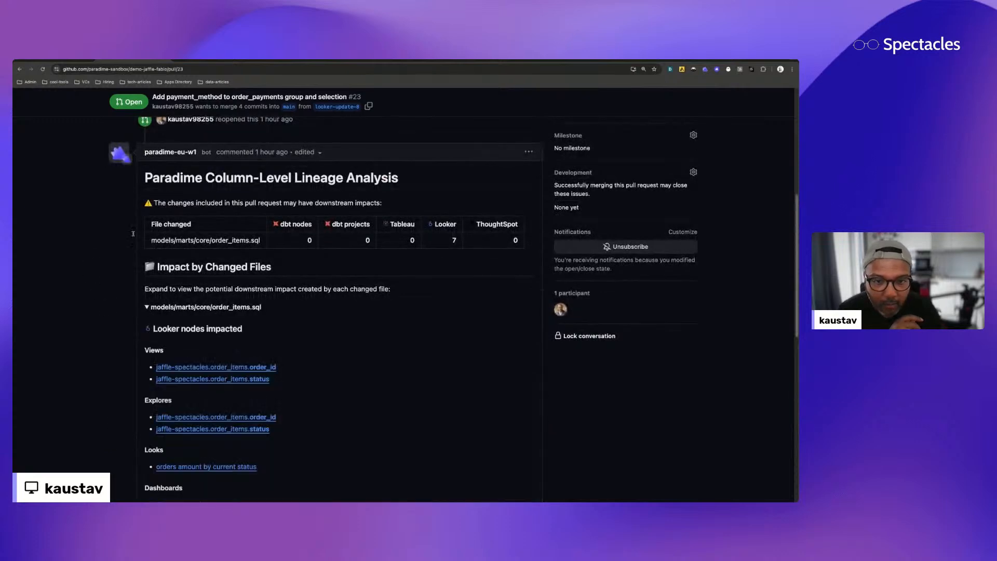
{"action": "scroll", "coordinate": [99, 250], "scroll_direction": "down", "scroll_amount": 1}
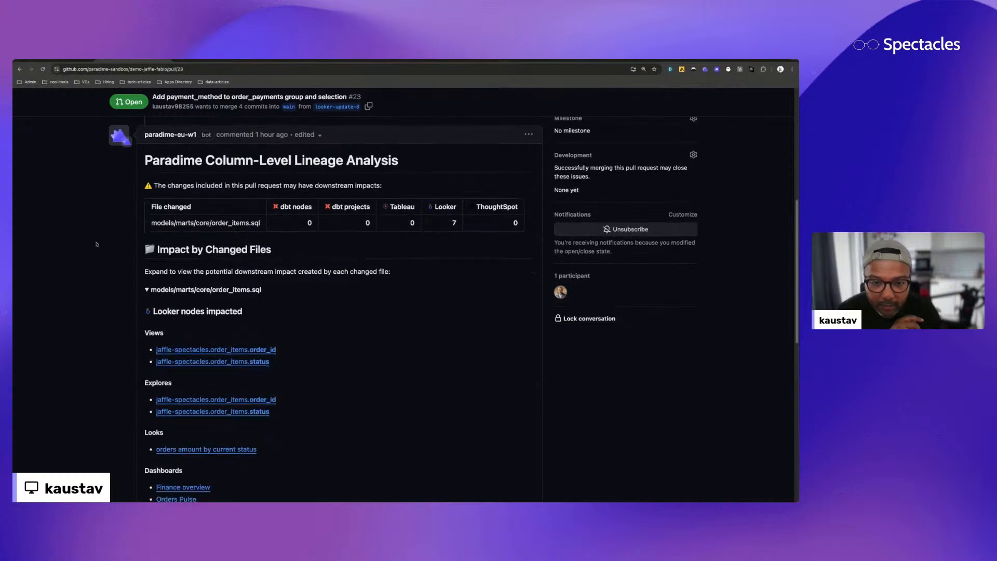
{"action": "scroll", "coordinate": [97, 247], "scroll_direction": "down", "scroll_amount": 1}
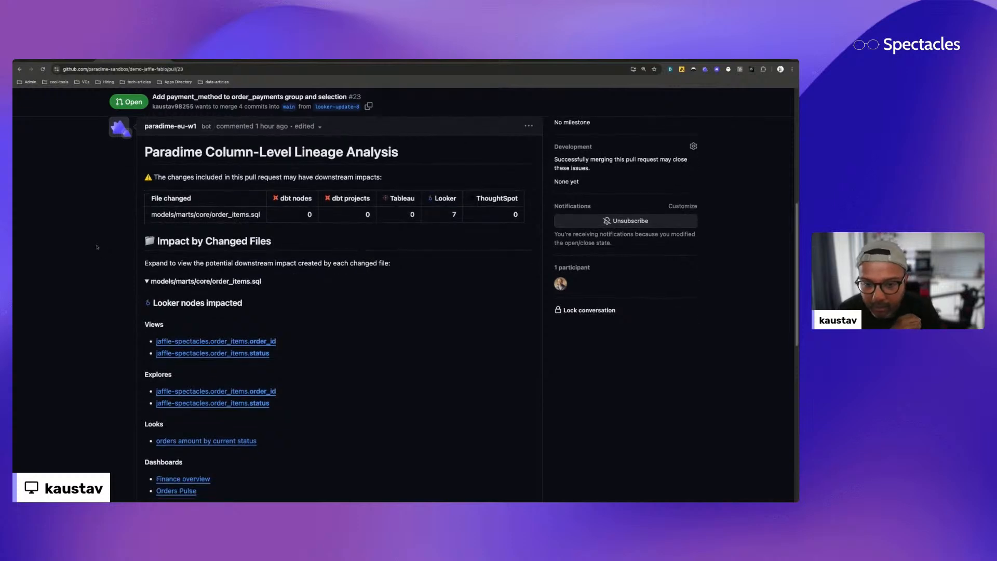
{"action": "scroll", "coordinate": [97, 247], "scroll_direction": "down", "scroll_amount": 3}
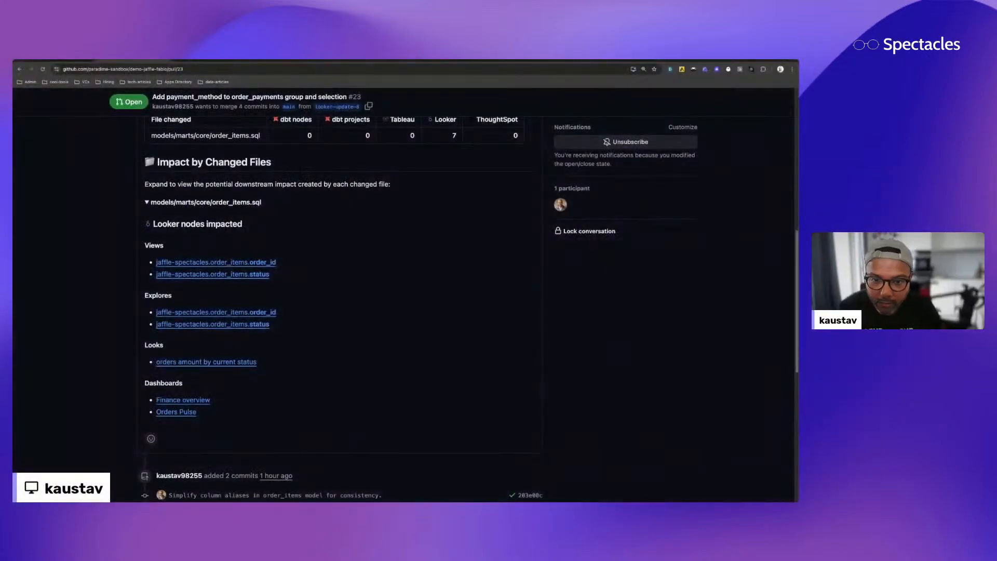
{"action": "scroll", "coordinate": [337, 291], "scroll_direction": "up", "scroll_amount": 1}
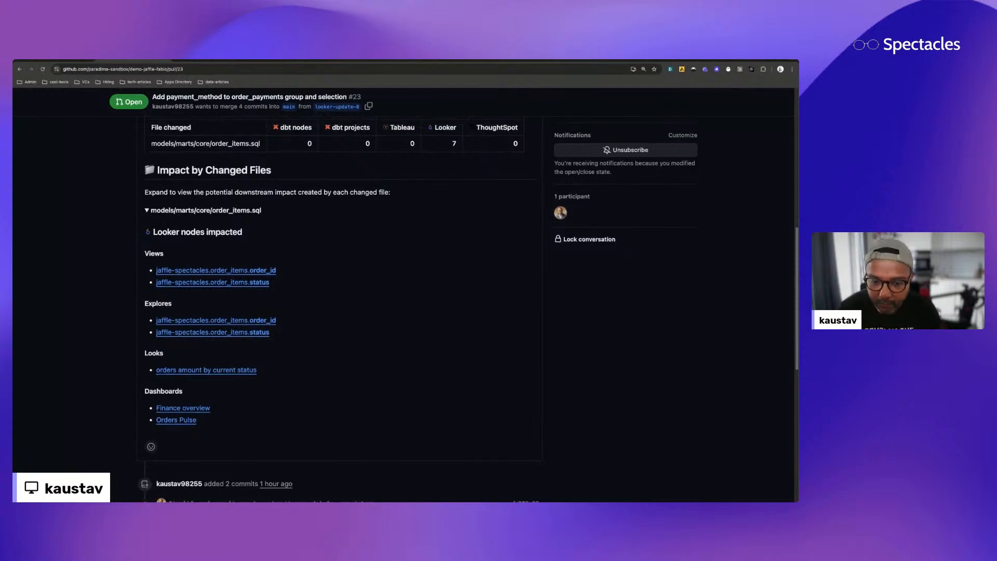
{"action": "scroll", "coordinate": [98, 329], "scroll_direction": "down", "scroll_amount": 5}
{"action": "scroll", "coordinate": [90, 368], "scroll_direction": "down", "scroll_amount": 1}
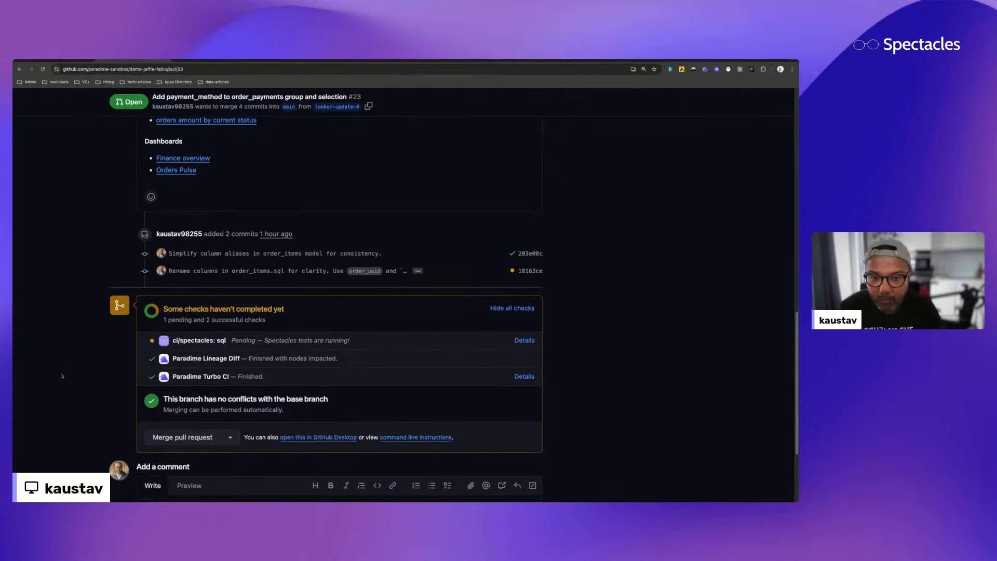
{"action": "scroll", "coordinate": [62, 376], "scroll_direction": "up", "scroll_amount": 5}
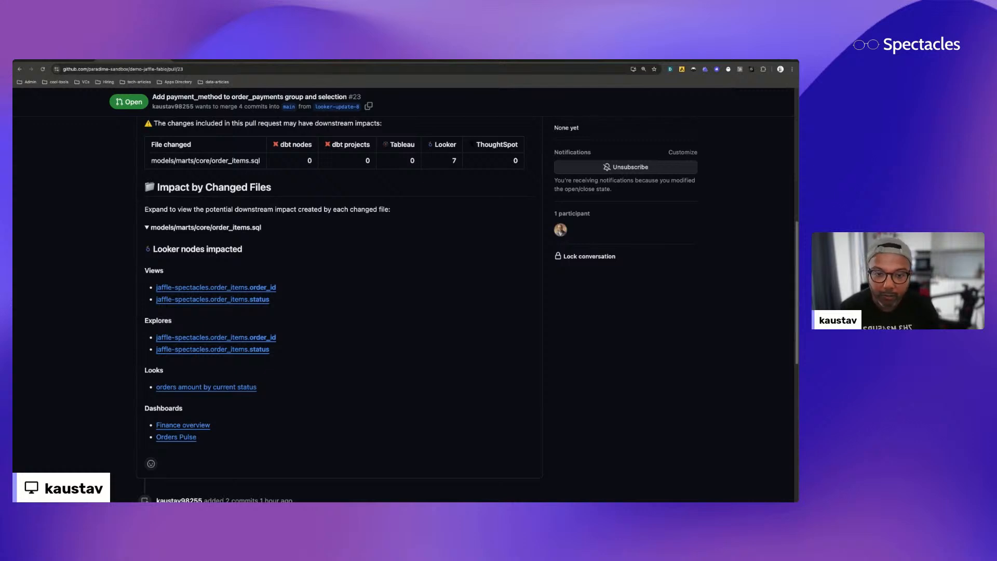
Open the pull request's changed files and review the order_items.sql diff.
{"action": "scroll", "coordinate": [338, 173], "scroll_direction": "up", "scroll_amount": 10}
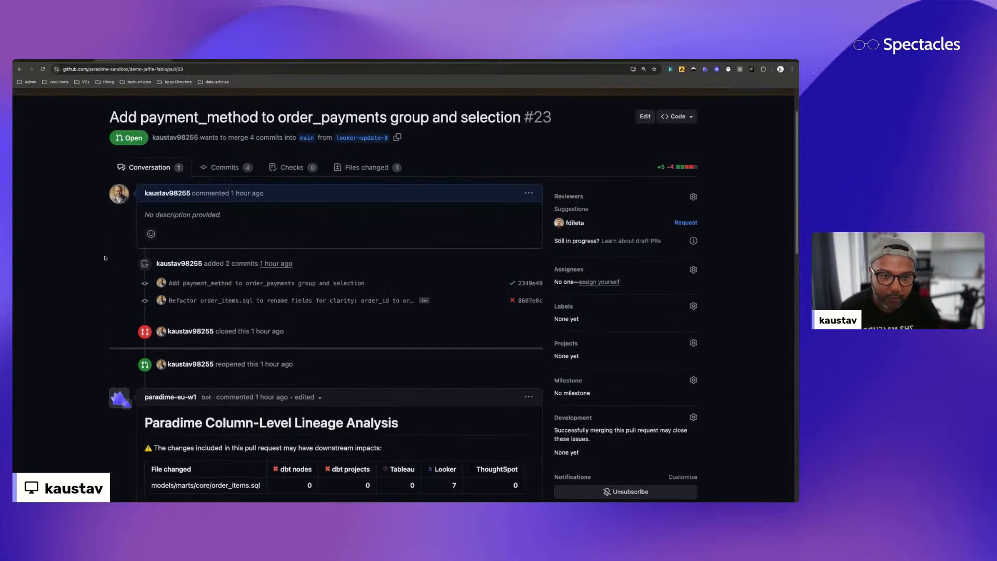
{"action": "left_click", "coordinate": [338, 173]}
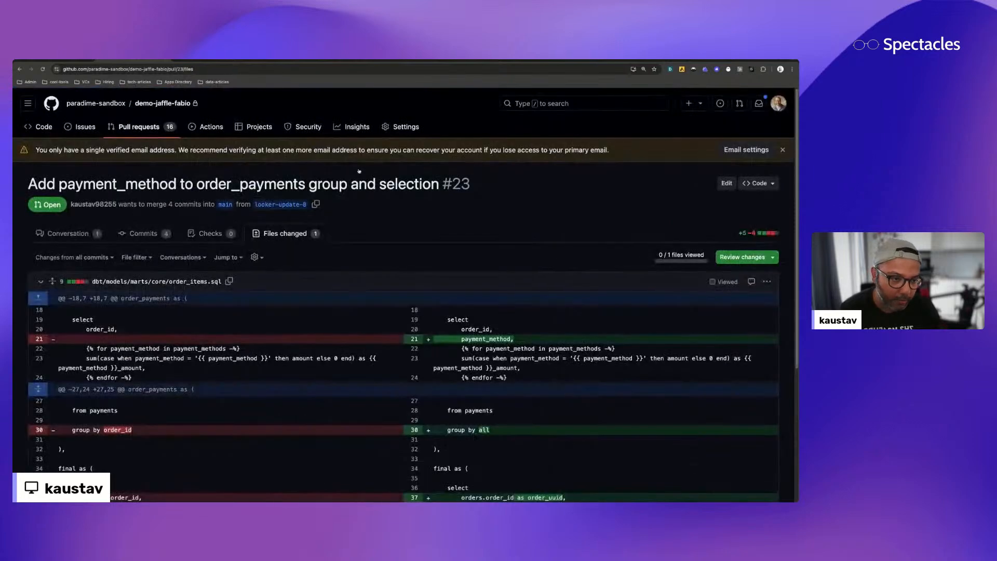
{"action": "scroll", "coordinate": [364, 254], "scroll_direction": "down", "scroll_amount": 3}
{"action": "scroll", "coordinate": [364, 254], "scroll_direction": "down", "scroll_amount": 3}
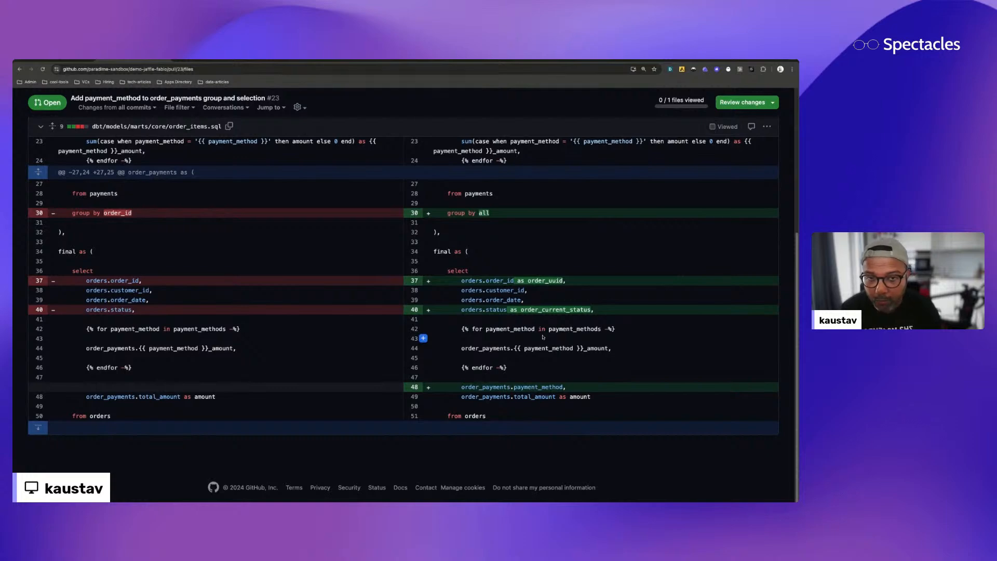
{"action": "scroll", "coordinate": [542, 337], "scroll_direction": "up", "scroll_amount": 5}
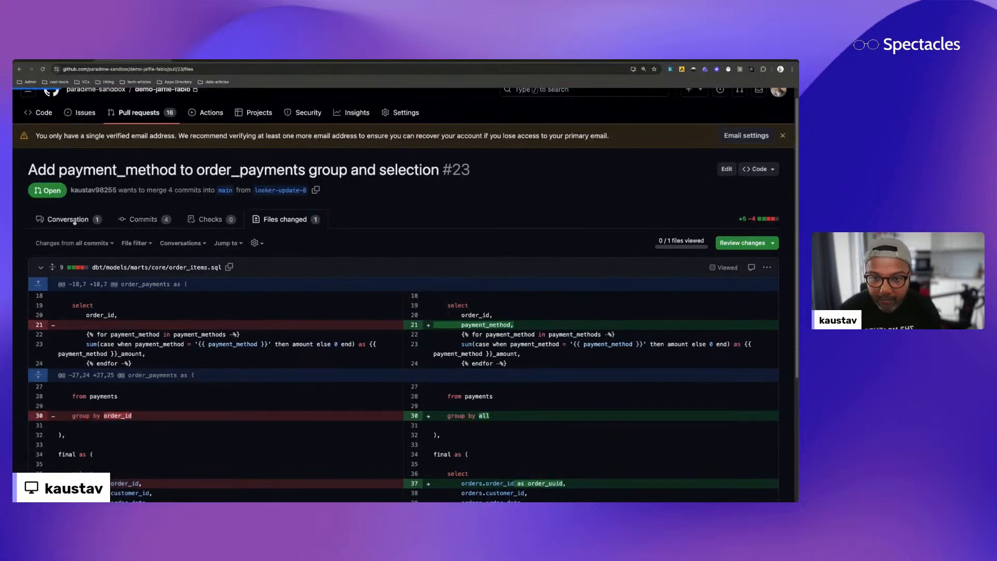
From the pull request conversation, open the details of the ci/spectacles: sql check and review the SQL results for order_items.
{"action": "left_click", "coordinate": [74, 221]}
{"action": "scroll", "coordinate": [67, 290], "scroll_direction": "down", "scroll_amount": 7}
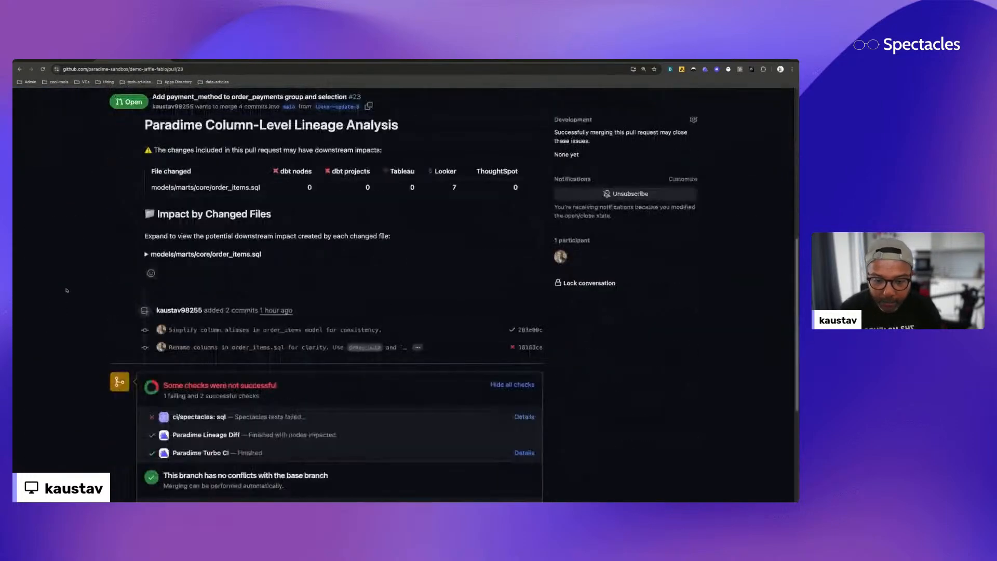
{"action": "scroll", "coordinate": [66, 290], "scroll_direction": "down", "scroll_amount": 2}
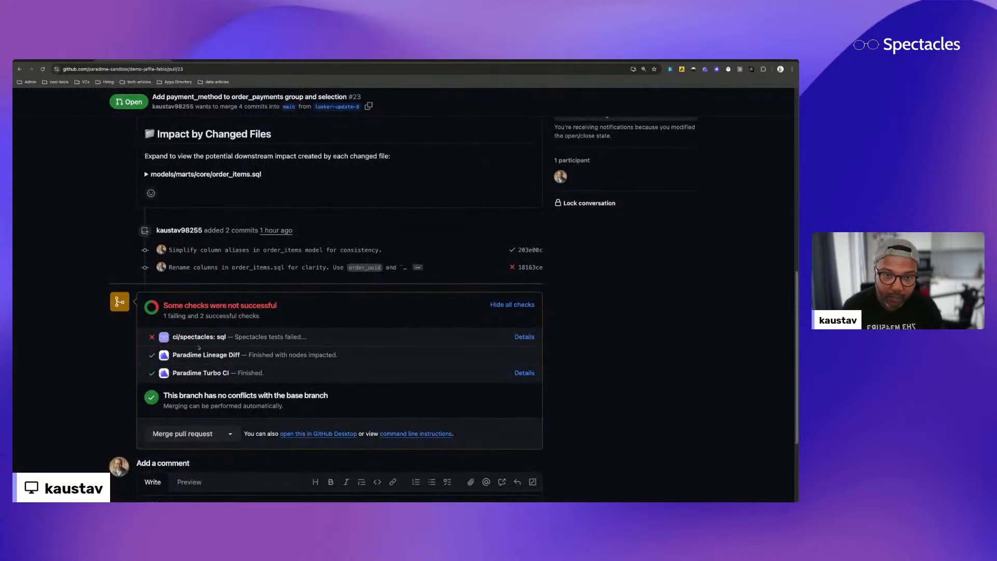
{"action": "double_click", "coordinate": [526, 339]}
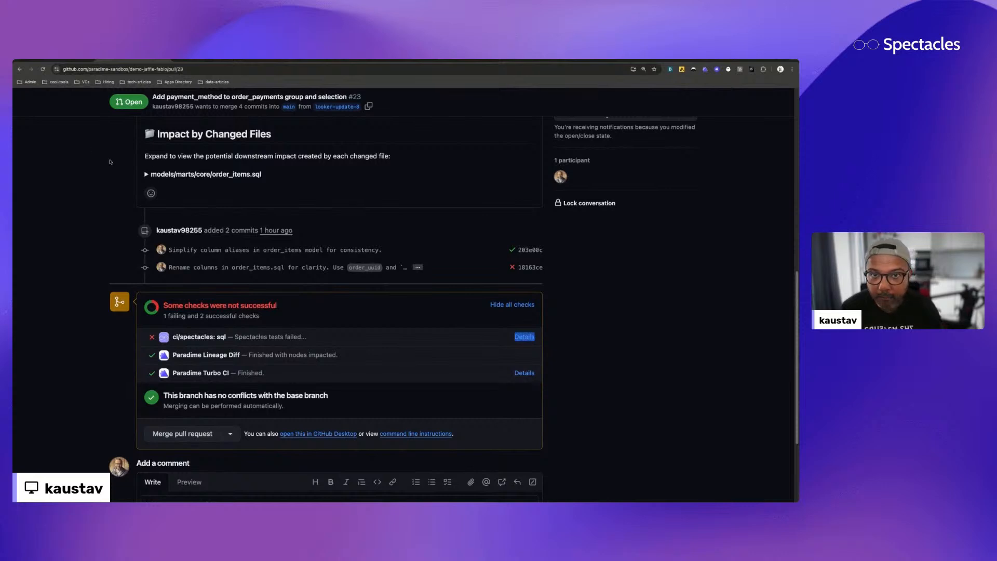
{"action": "left_click", "coordinate": [524, 337]}
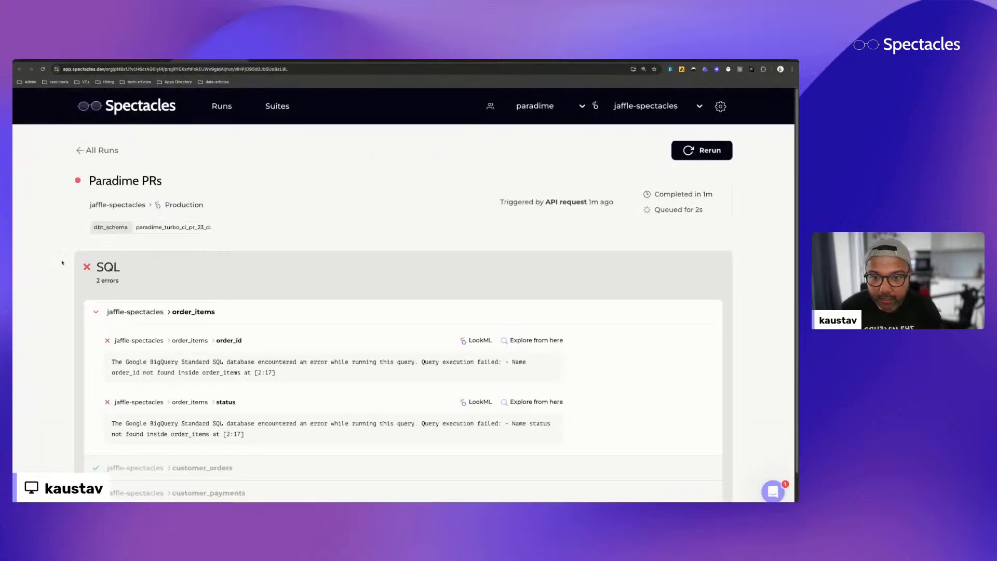
{"action": "scroll", "coordinate": [57, 253], "scroll_direction": "down", "scroll_amount": 1}
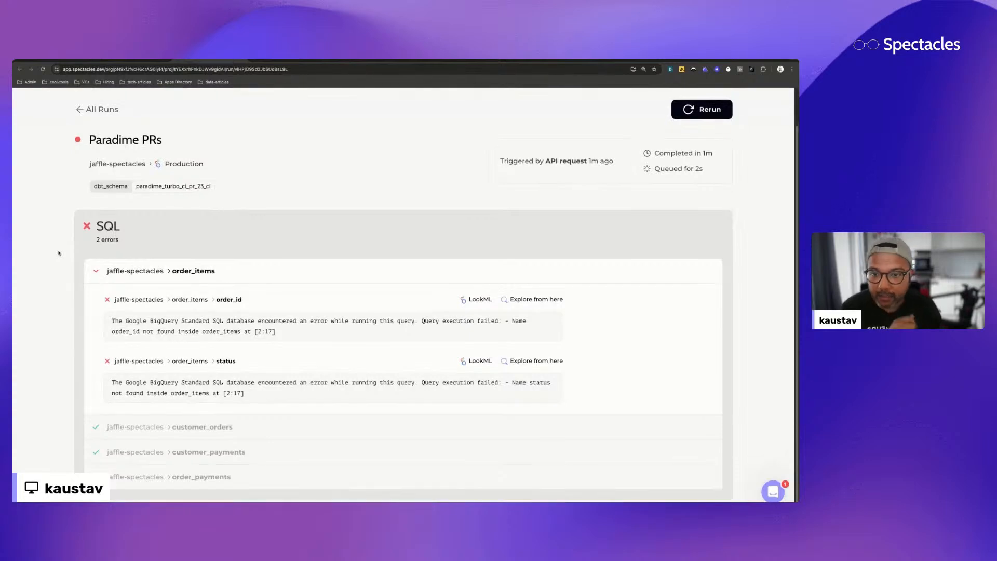
{"action": "scroll", "coordinate": [60, 254], "scroll_direction": "down", "scroll_amount": 1}
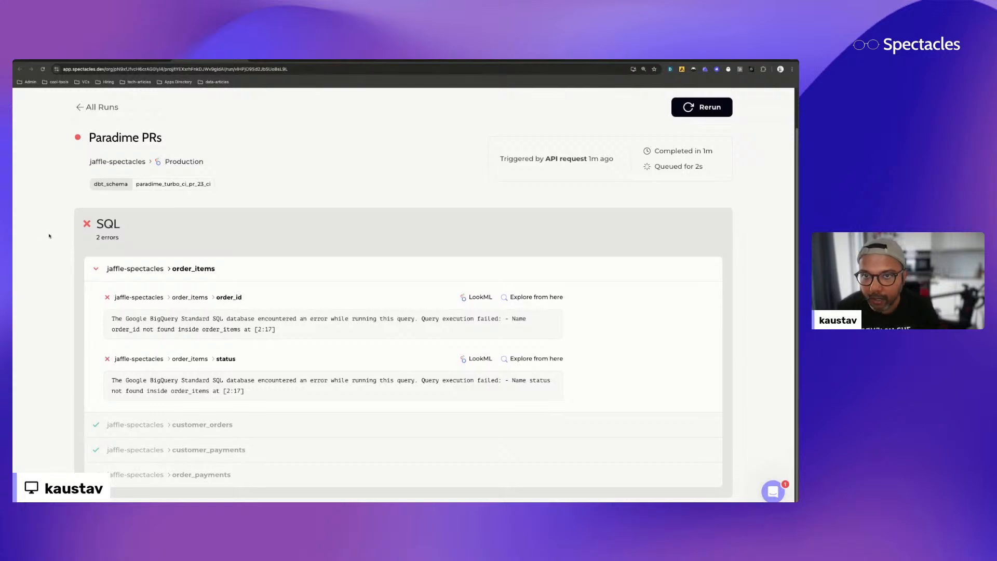
Return to the GitHub pull request and review the lineage comment alongside the list of checks.
{"action": "left_click", "coordinate": [124, 60]}
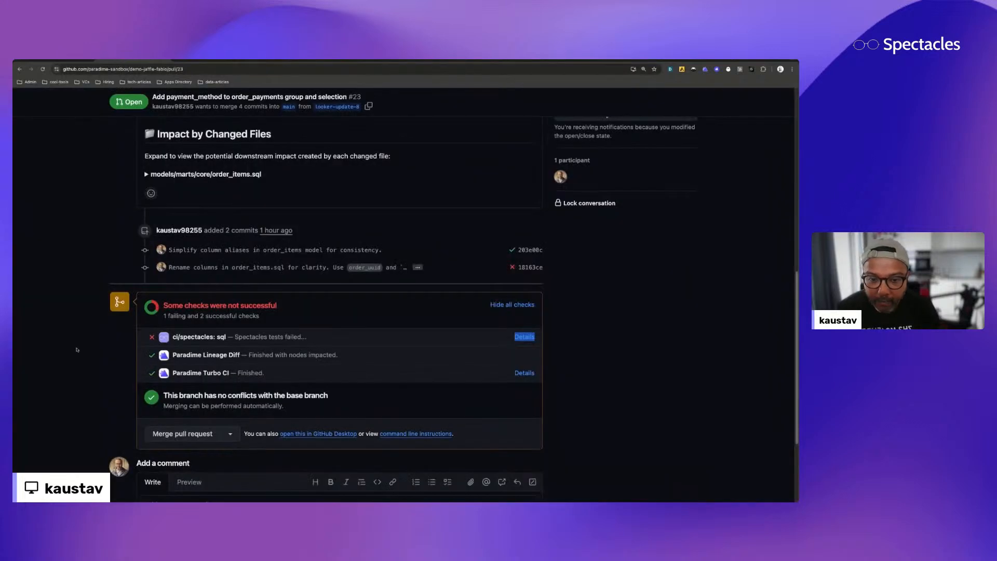
{"action": "scroll", "coordinate": [76, 349], "scroll_direction": "up", "scroll_amount": 4}
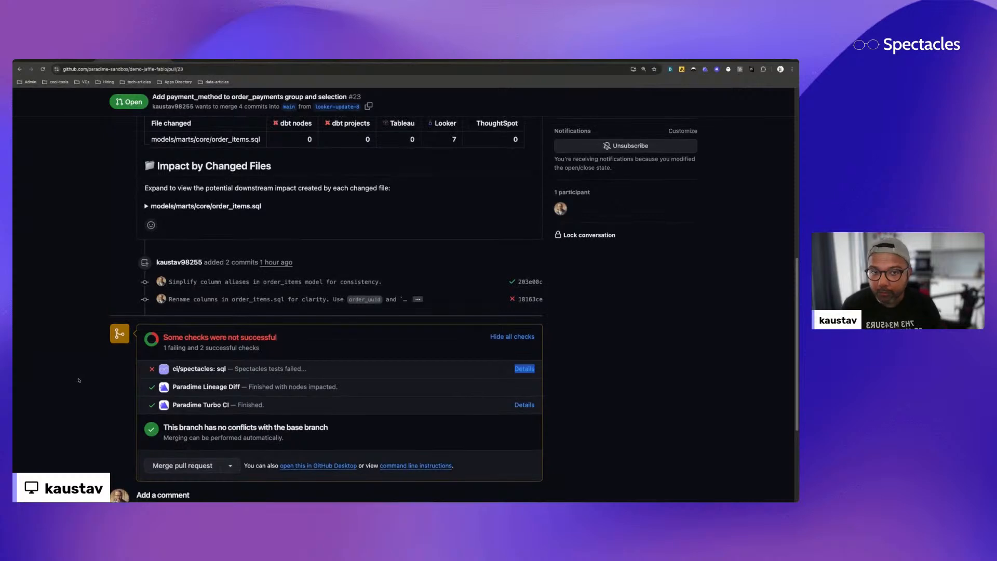
{"action": "scroll", "coordinate": [76, 366], "scroll_direction": "down", "scroll_amount": 1}
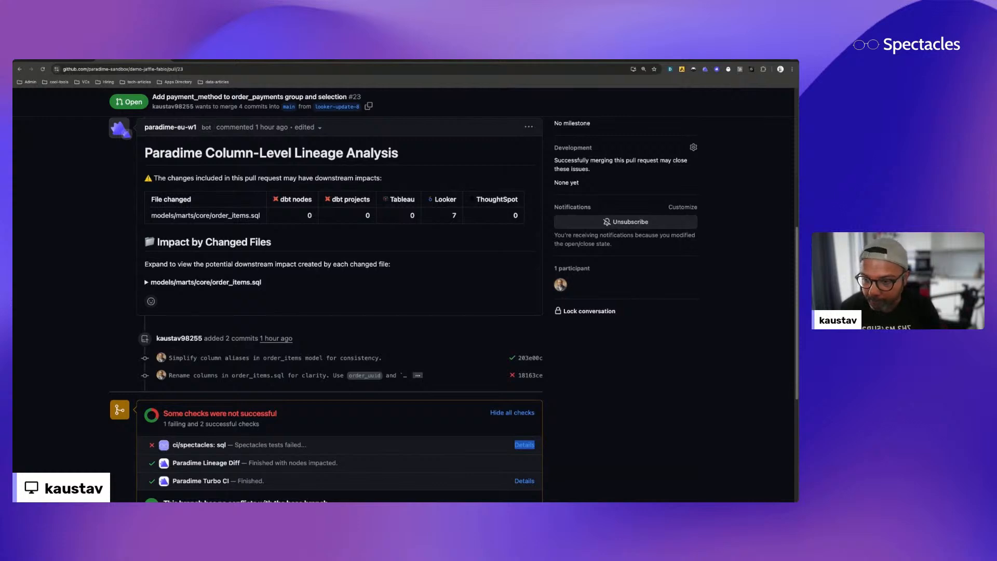
Go back to the Spectacles run, view the LookML of the order_items order_id dimension in Looker, and return to the pull request.
{"action": "left_click", "coordinate": [529, 447]}
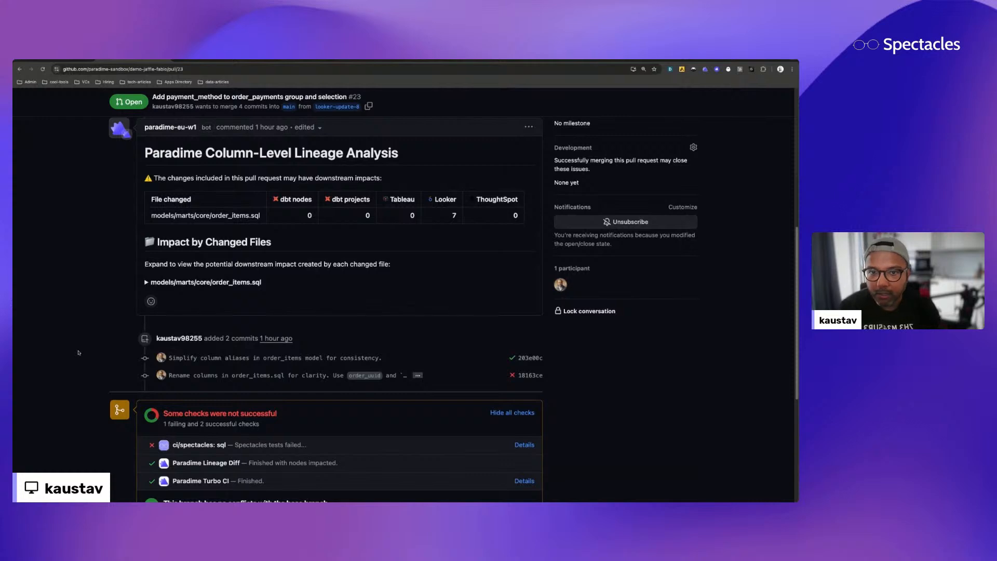
{"action": "scroll", "coordinate": [81, 337], "scroll_direction": "down", "scroll_amount": 2}
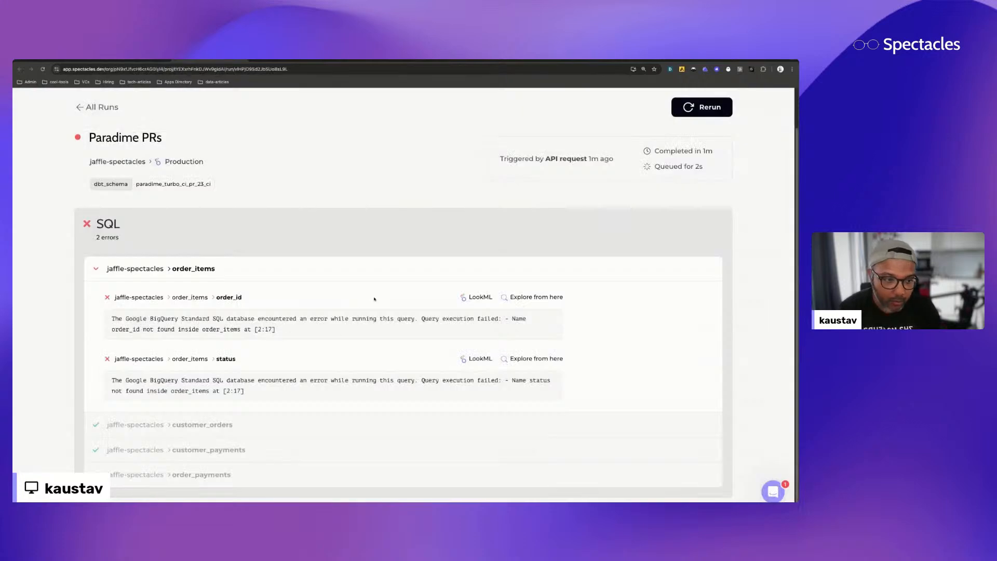
{"action": "left_click", "coordinate": [478, 302]}
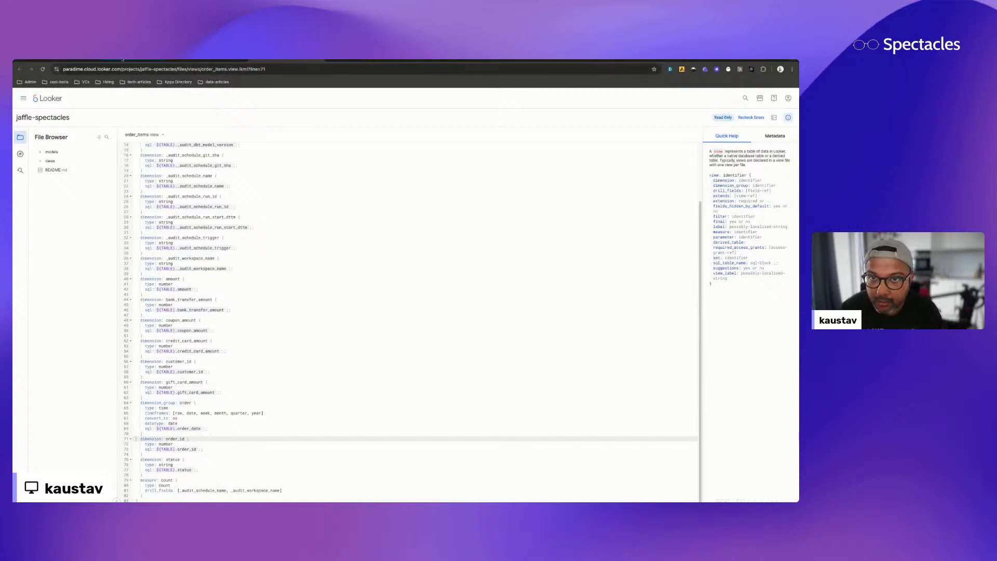
{"action": "key", "text": "ctrl+shift+Tab"}
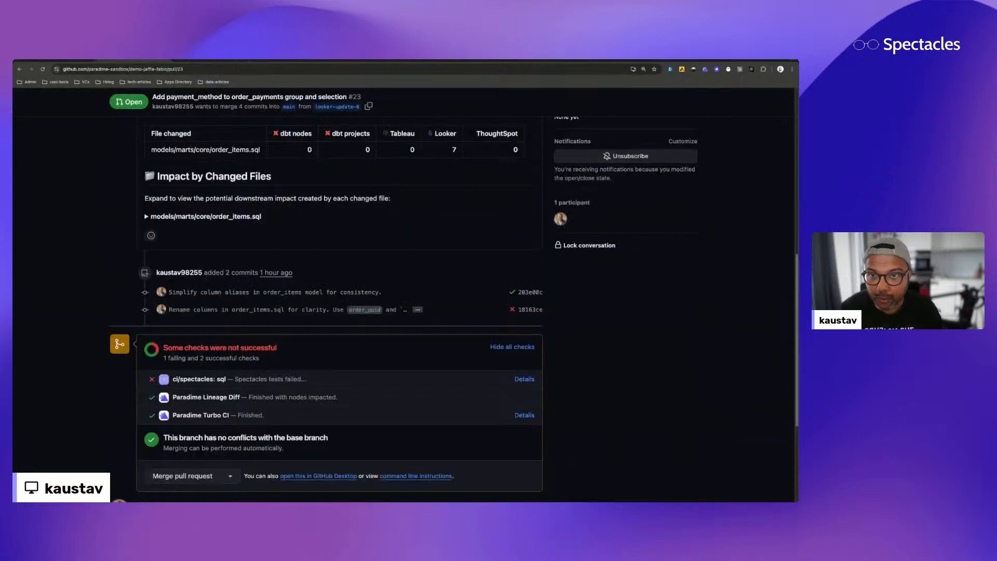